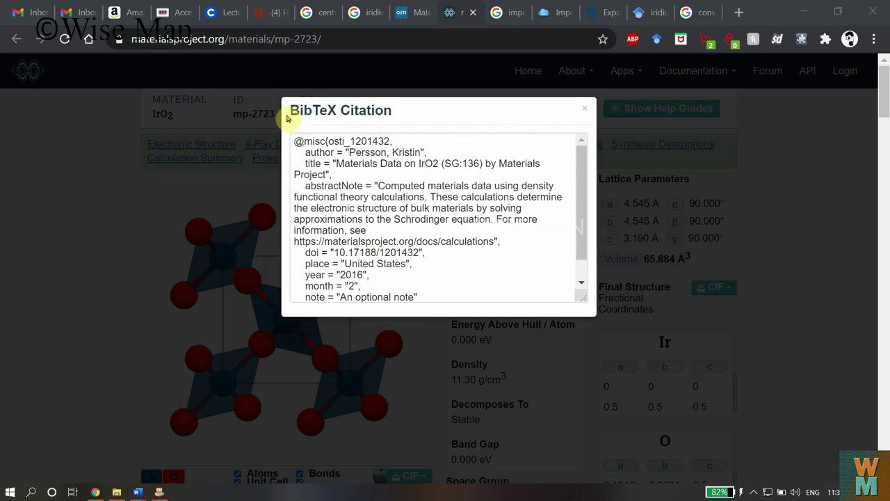
# Step: Select the entire IrO2 (mp-2723) BibTeX citation text, then bring up the 44-reference EndNote library
pyautogui.moveTo(293, 113); pyautogui.dragTo(392, 115)
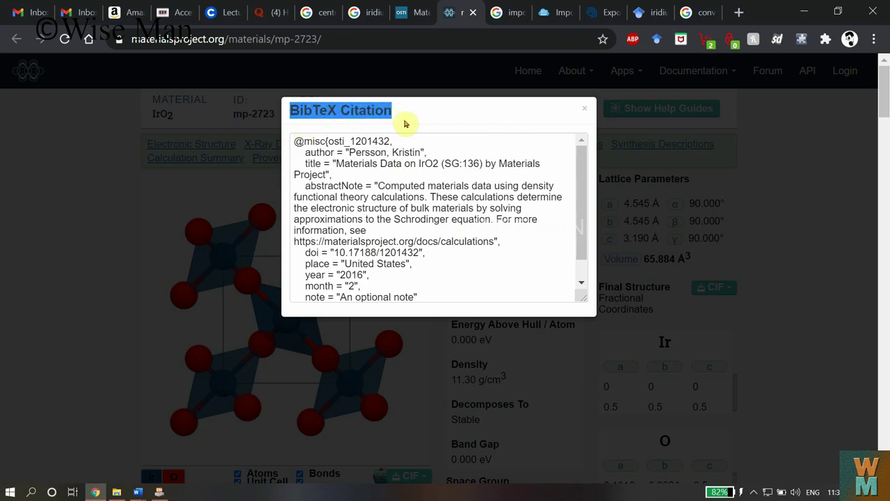
pyautogui.moveTo(295, 142); pyautogui.dragTo(452, 311)
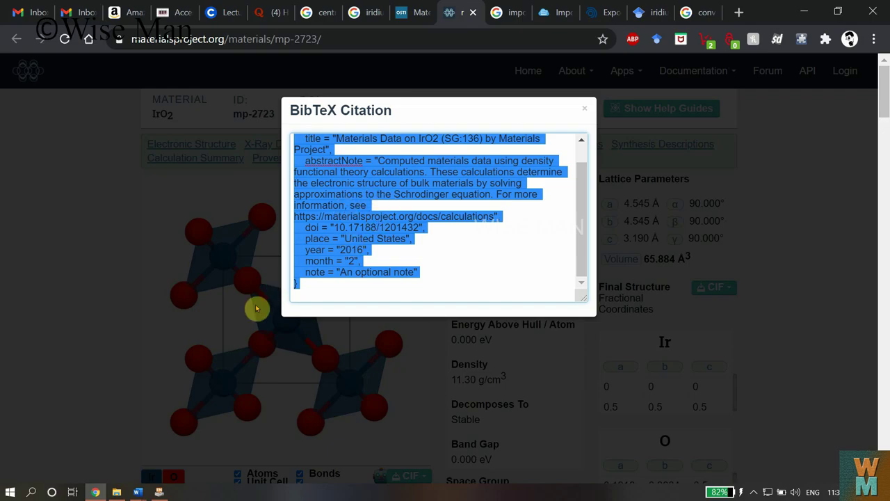
pyautogui.click(160, 493)
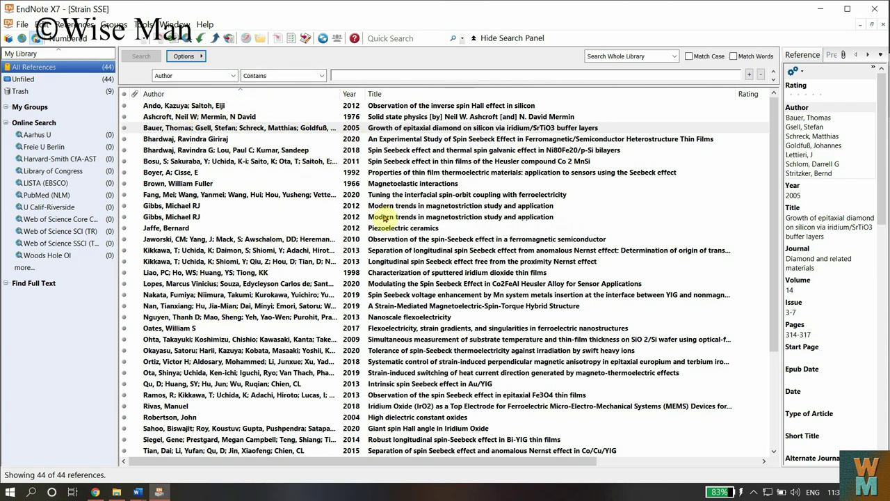
pyautogui.click(267, 198)
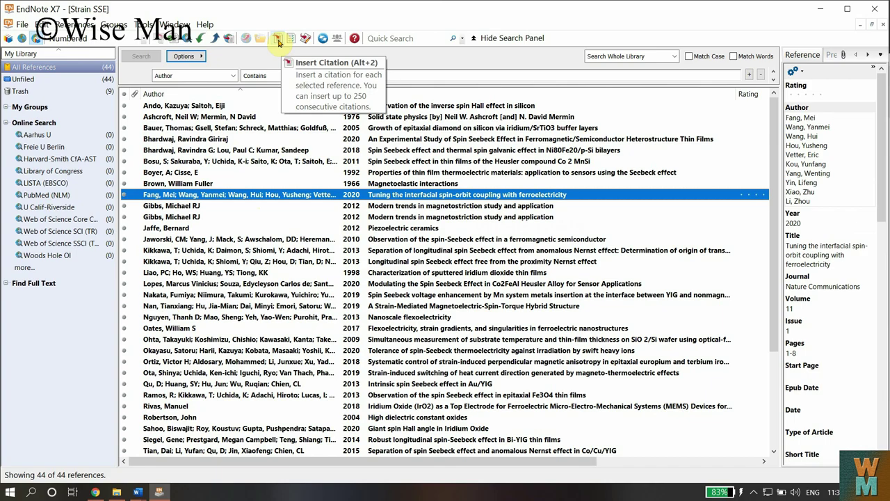
pyautogui.click(94, 492)
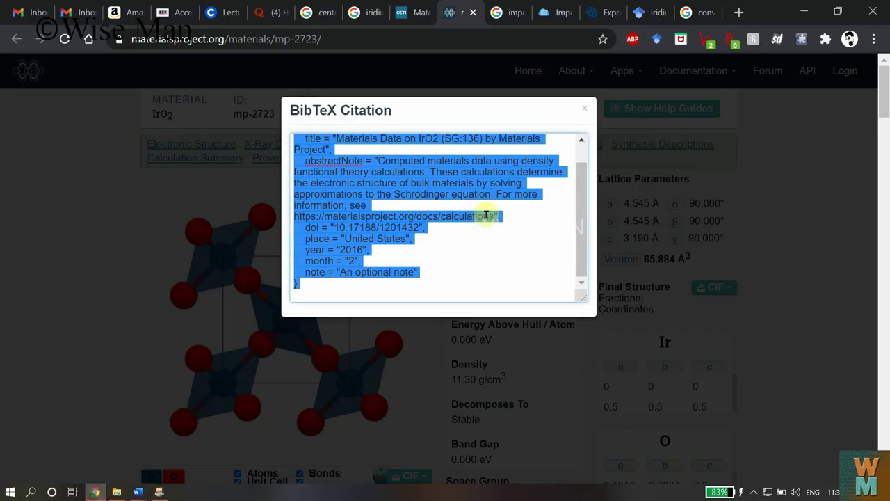
pyautogui.click(360, 161)
pyautogui.scroll(1, 317, 139)
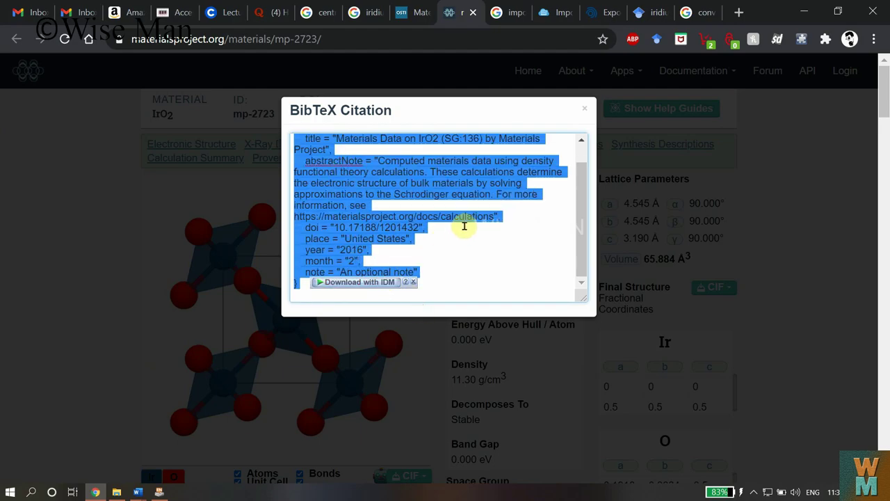
pyautogui.click(159, 492)
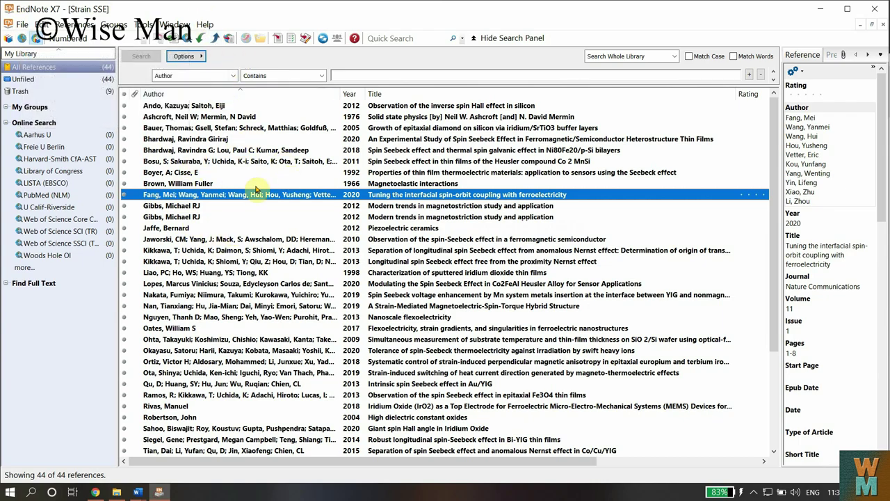
pyautogui.click(95, 491)
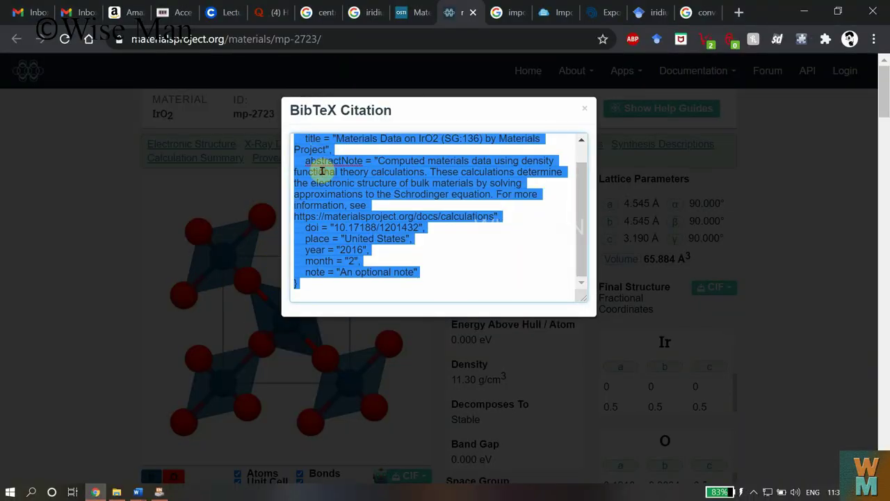
pyautogui.scroll(1, 326, 190)
pyautogui.click(304, 164)
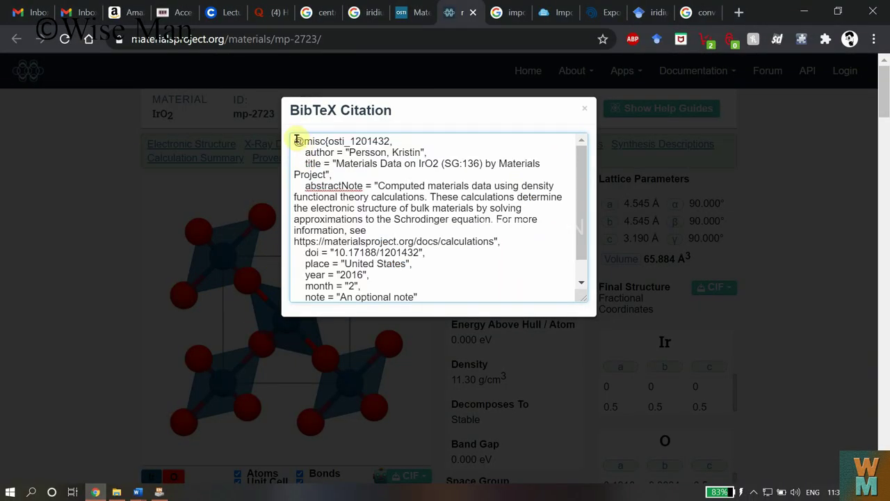
pyautogui.moveTo(316, 152); pyautogui.dragTo(427, 306)
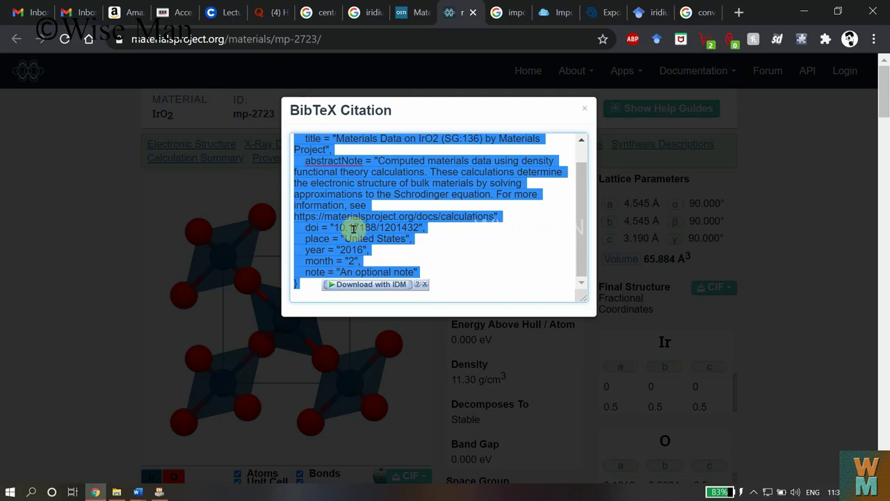
pyautogui.click(160, 493)
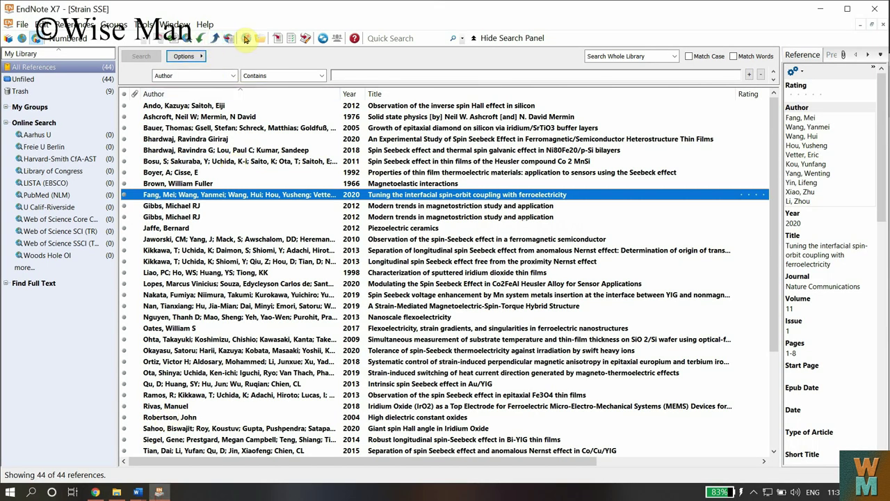
pyautogui.click(78, 25)
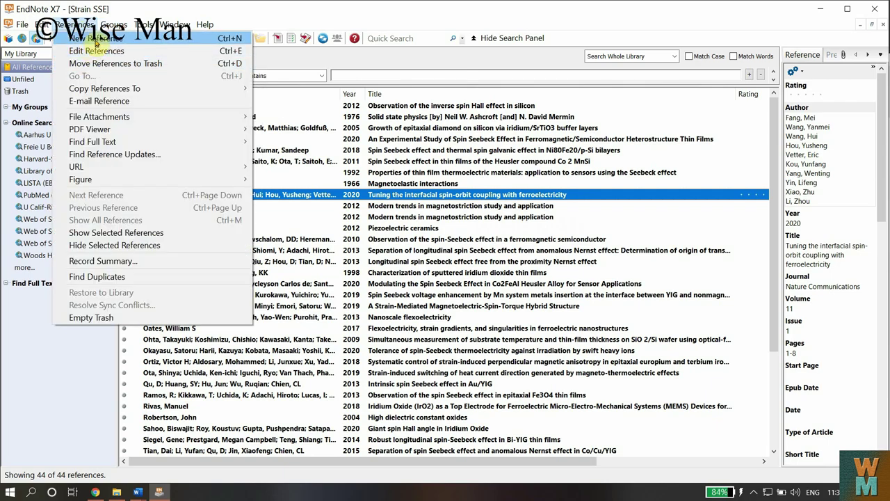
pyautogui.click(96, 39)
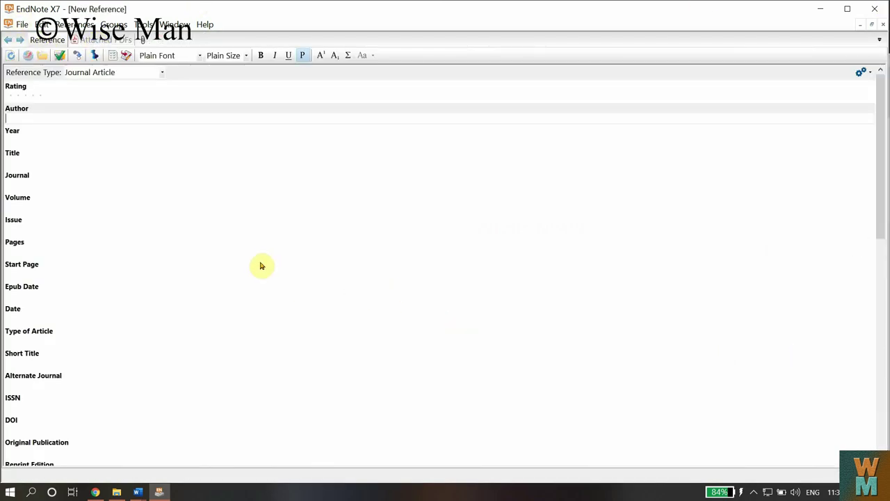
pyautogui.click(96, 492)
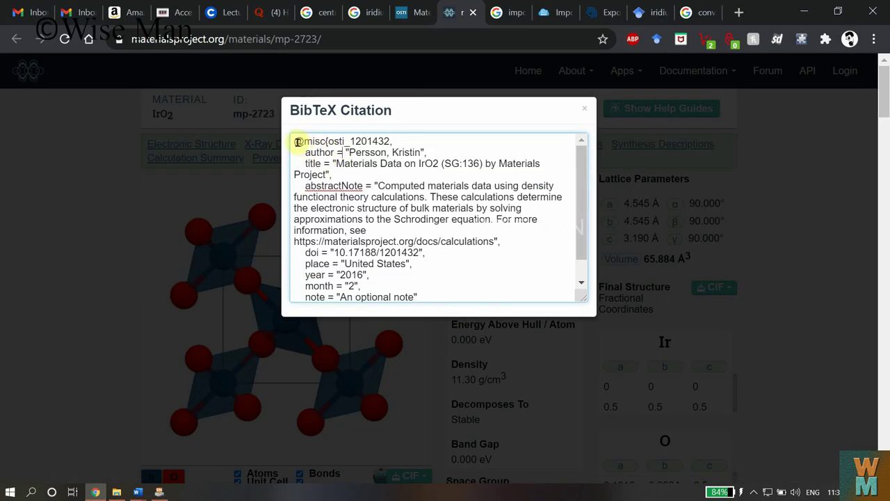
pyautogui.moveTo(351, 141); pyautogui.dragTo(390, 142)
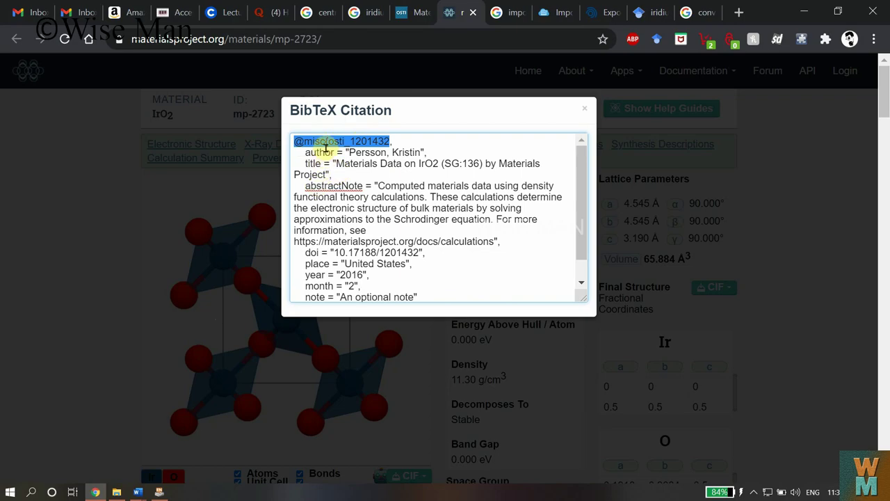
pyautogui.click(138, 492)
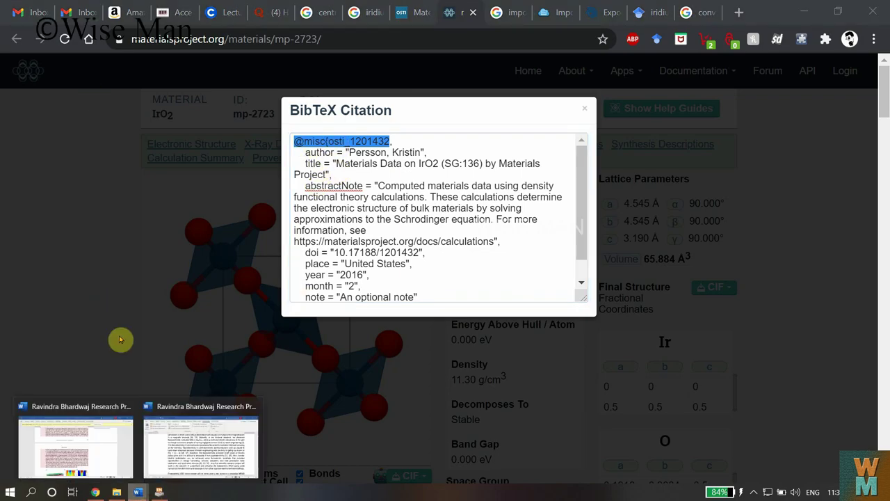
pyautogui.click(160, 492)
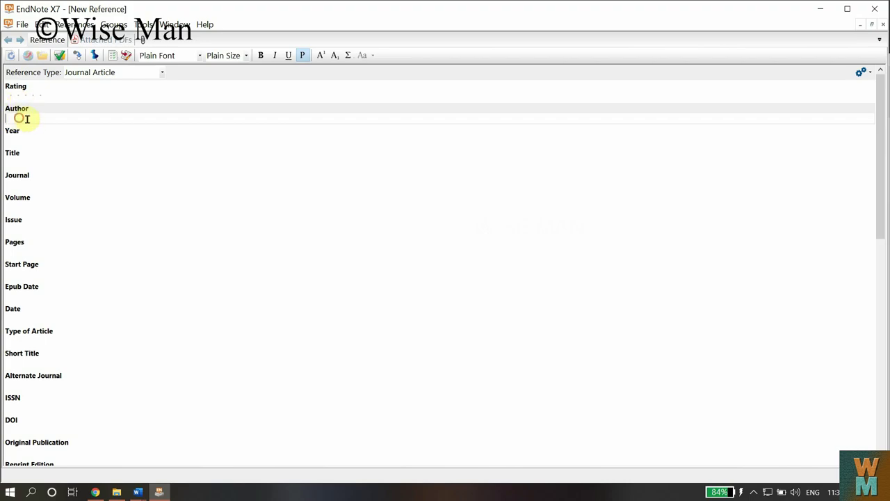
# Step: Copy the author name from the BibTeX citation into Author as 'Persson, Kristin'
pyautogui.click(95, 491)
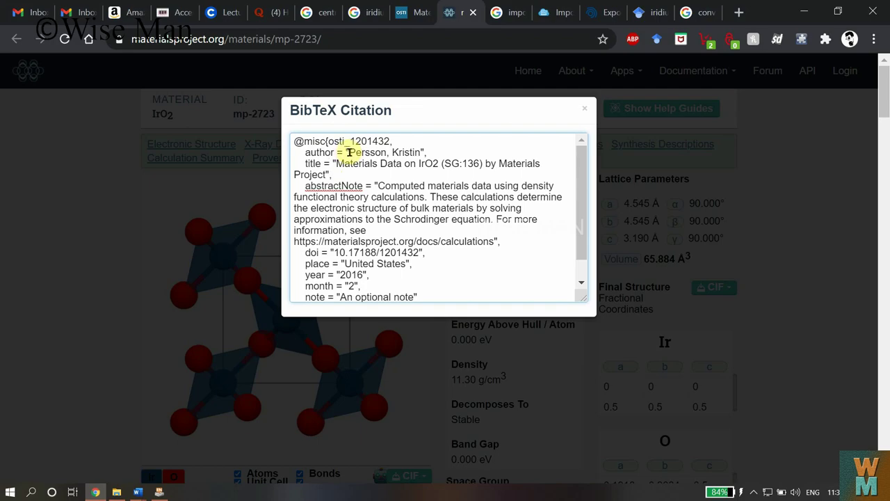
pyautogui.moveTo(349, 152); pyautogui.dragTo(415, 153)
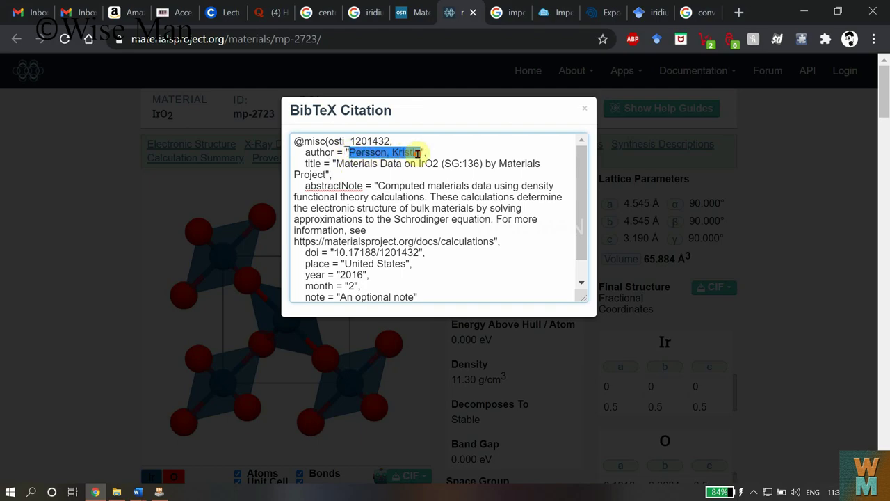
pyautogui.rightClick(400, 150)
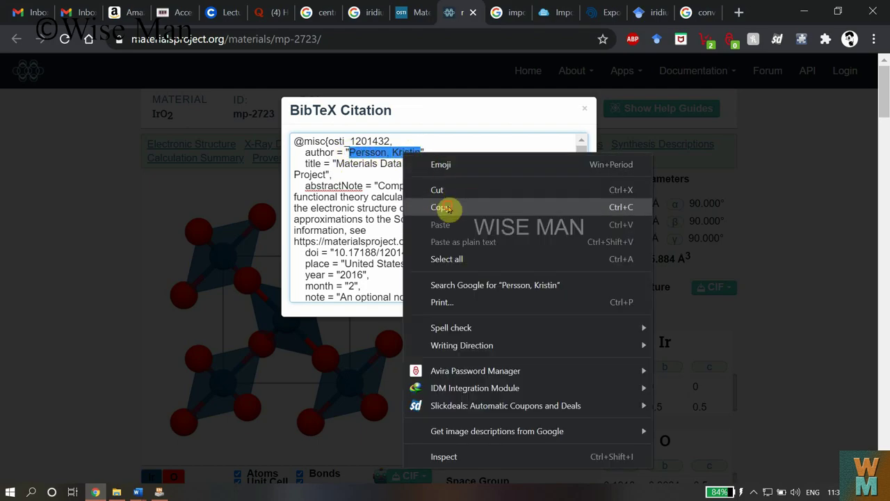
pyautogui.click(449, 207)
pyautogui.click(159, 492)
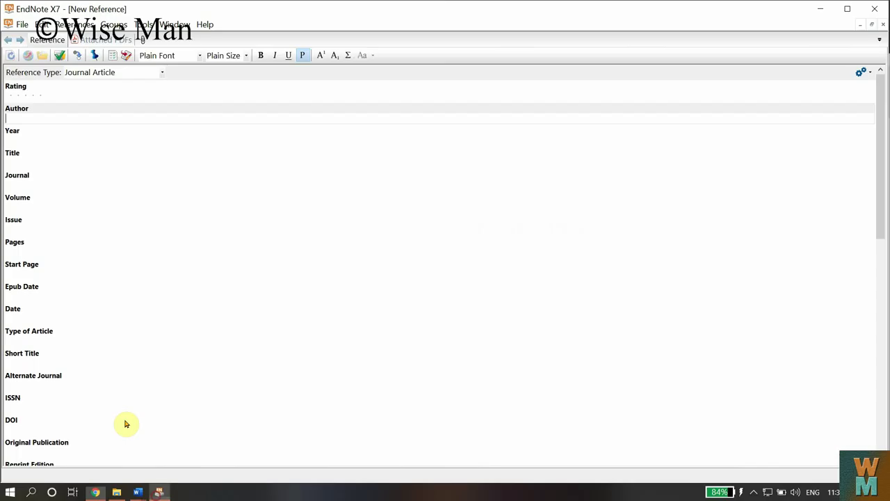
pyautogui.rightClick(52, 114)
pyautogui.click(103, 148)
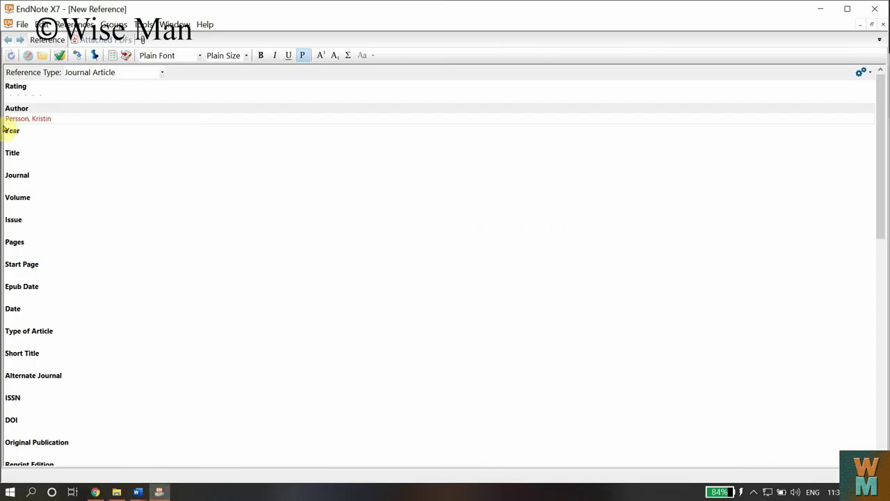
pyautogui.click(33, 139)
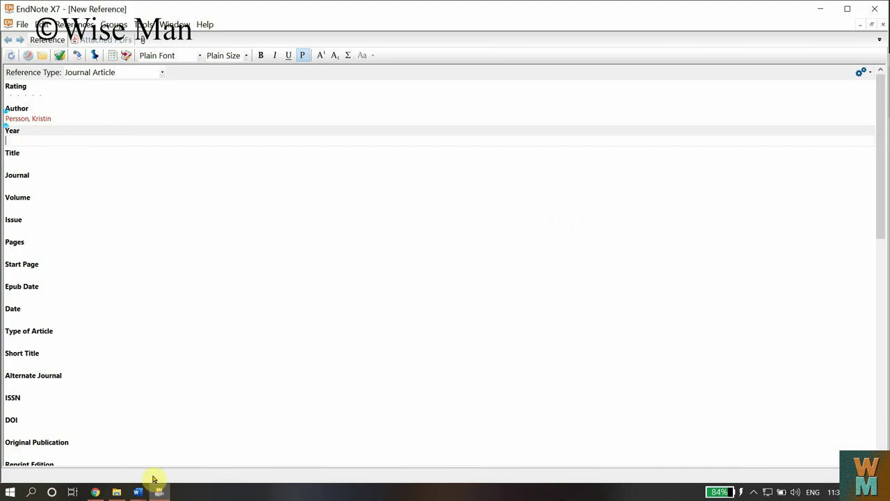
# Step: Paste the citation title 'Materials Data on IrO2 (SG:136) by Materials Project' into Title
pyautogui.click(97, 492)
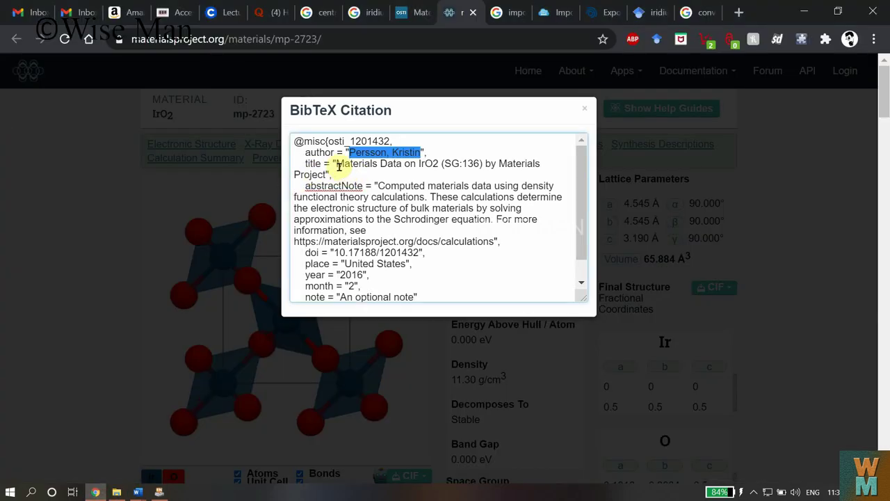
pyautogui.moveTo(334, 164)
pyautogui.mouseDown()
pyautogui.moveTo(333, 174)
pyautogui.moveTo(305, 175)
pyautogui.moveTo(339, 164)
pyautogui.mouseUp()
pyautogui.click(326, 175)
pyautogui.rightClick(359, 165)
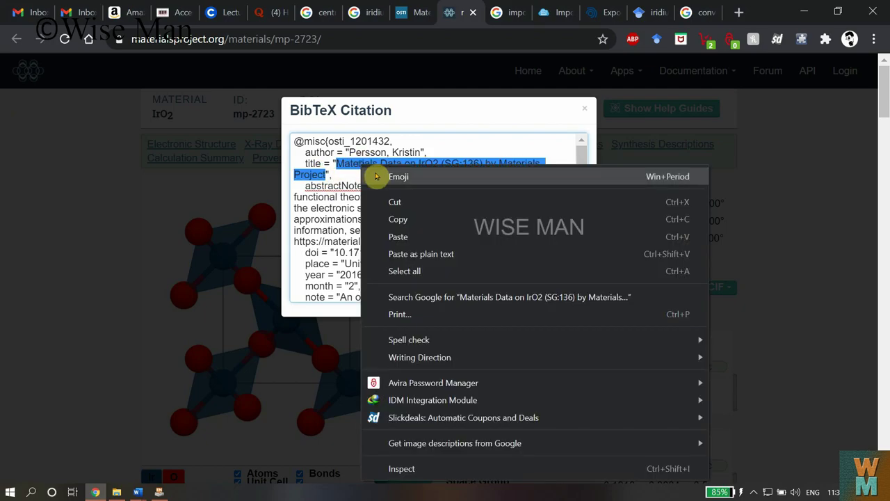
pyautogui.click(397, 219)
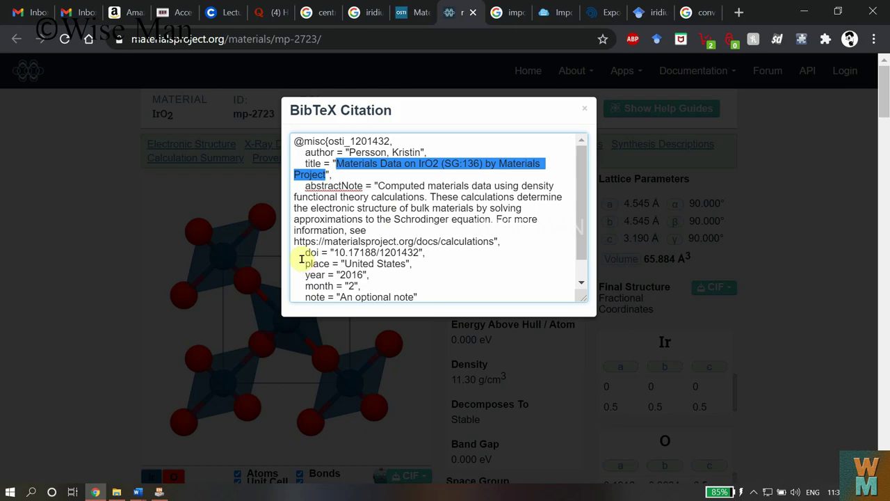
pyautogui.click(159, 494)
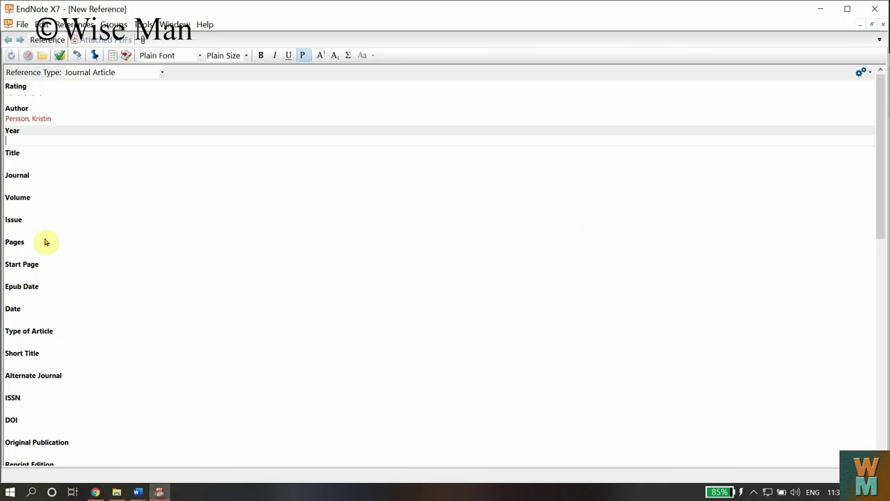
pyautogui.click(33, 164)
pyautogui.rightClick(27, 165)
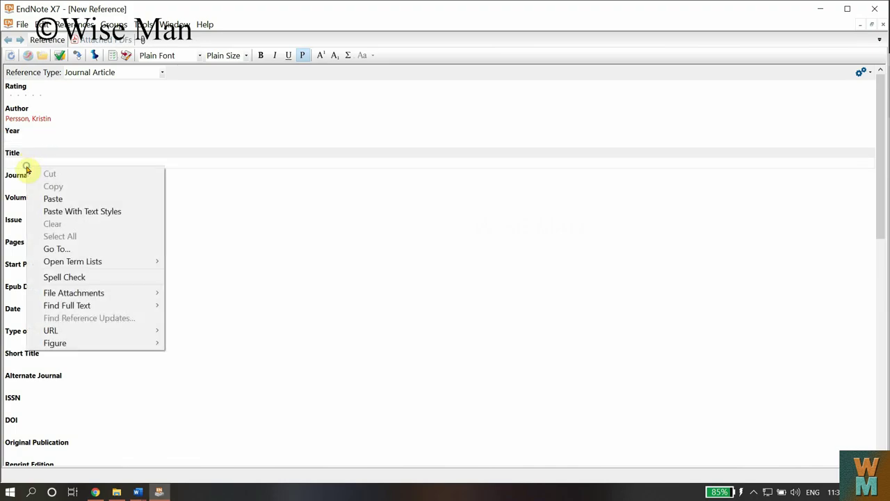
pyautogui.click(60, 198)
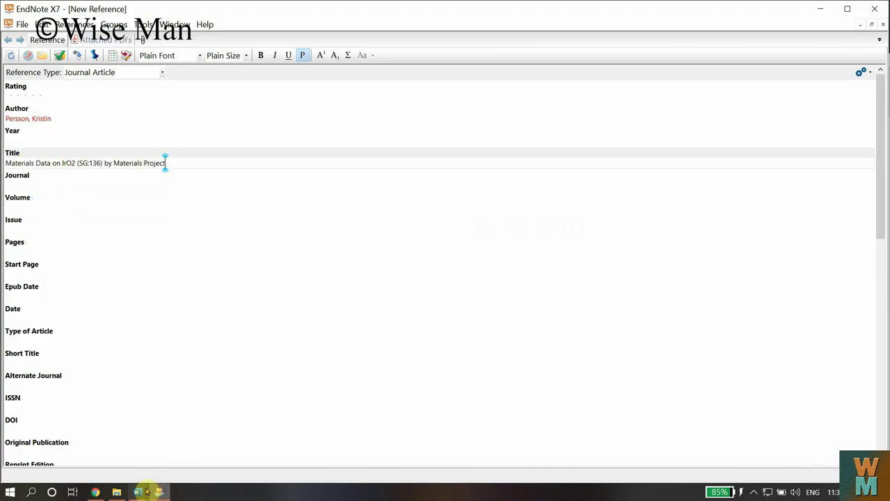
# Step: Move through the Author, Year and Journal fields and scroll down to the Abstract field
pyautogui.click(47, 139)
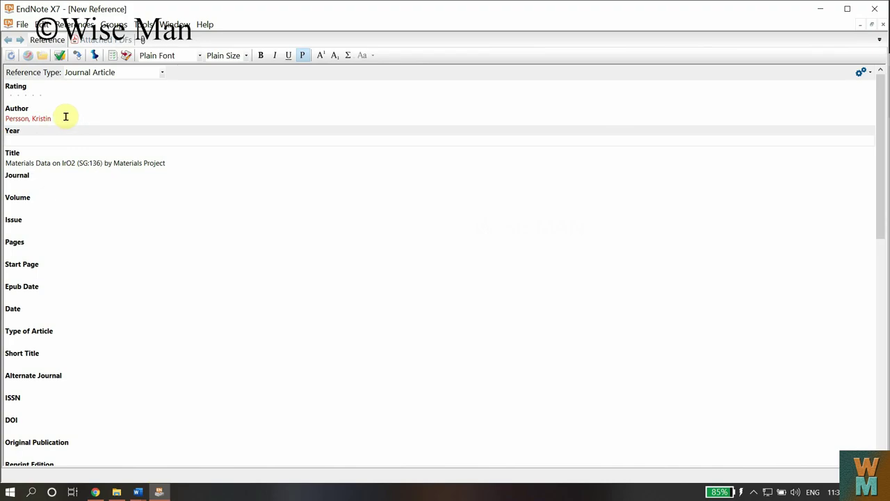
pyautogui.click(65, 117)
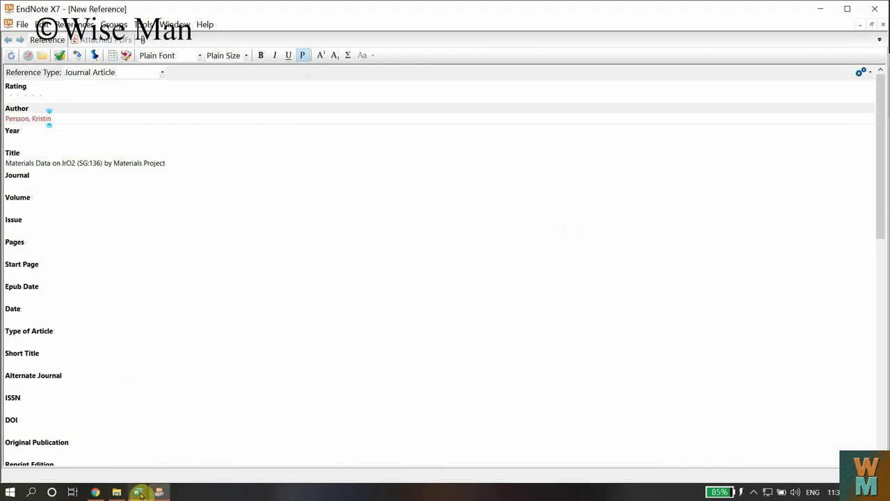
pyautogui.click(95, 492)
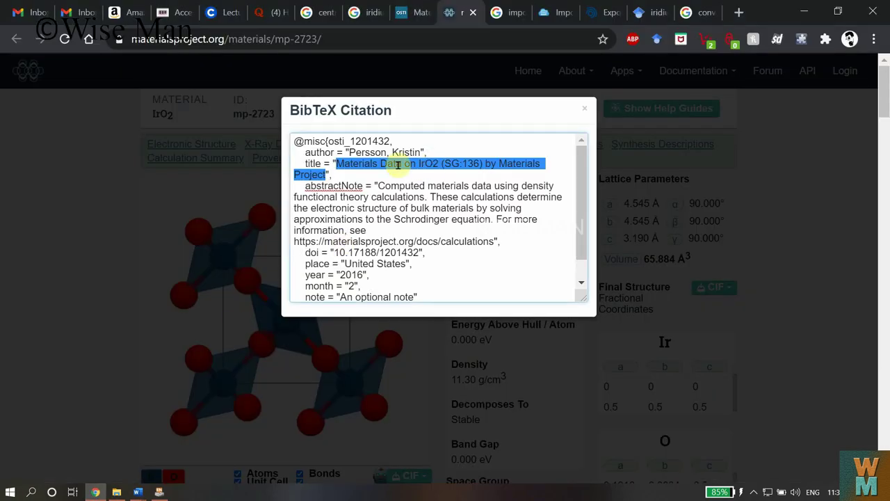
pyautogui.click(159, 491)
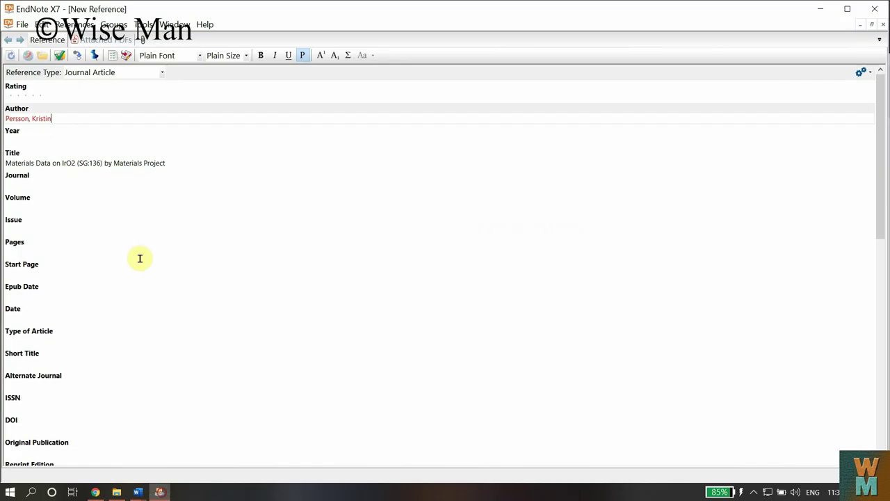
pyautogui.click(23, 141)
pyautogui.click(38, 184)
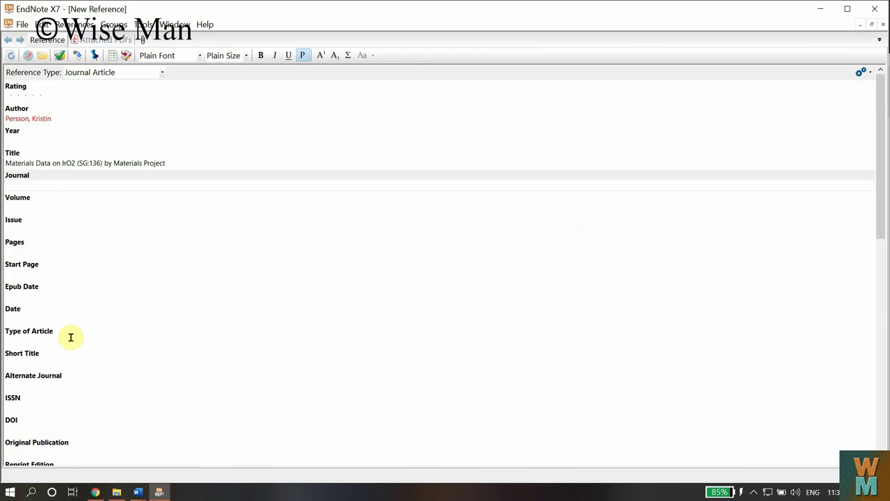
pyautogui.click(95, 491)
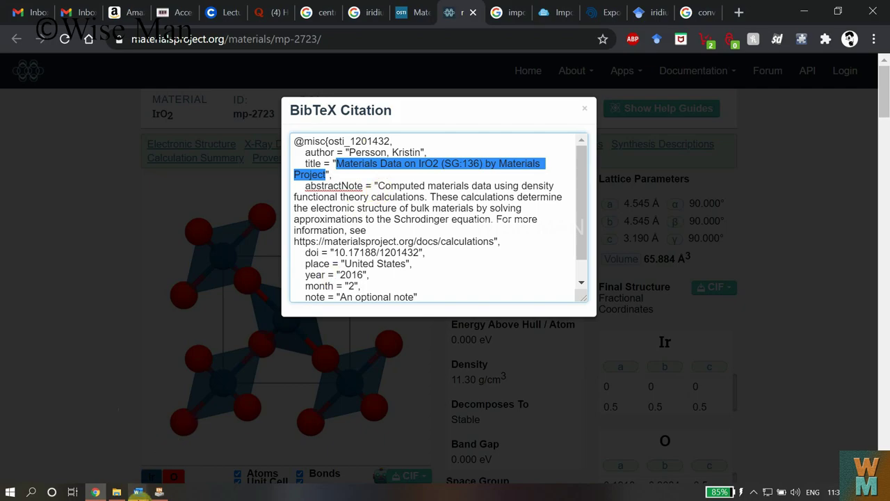
pyautogui.click(159, 493)
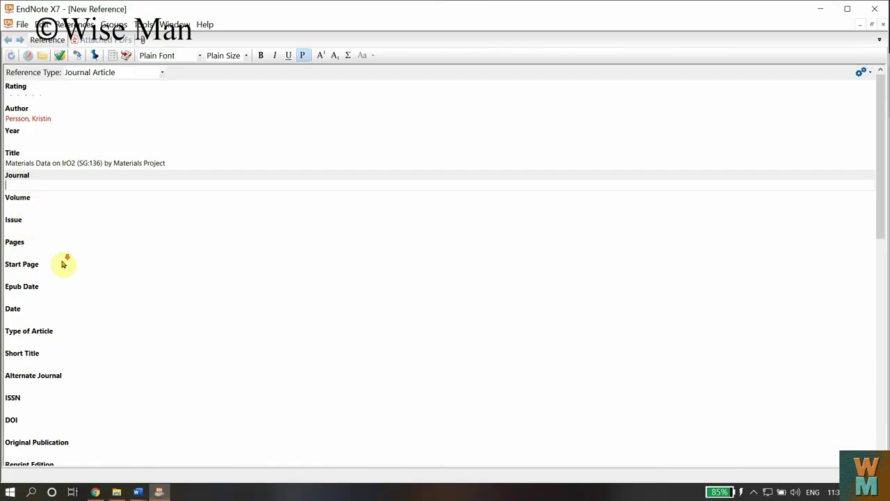
pyautogui.scroll(-1, 64, 260)
pyautogui.scroll(-2, 63, 264)
pyautogui.scroll(-2, 62, 264)
pyautogui.scroll(-4, 99, 340)
pyautogui.scroll(-4, 102, 400)
pyautogui.click(39, 264)
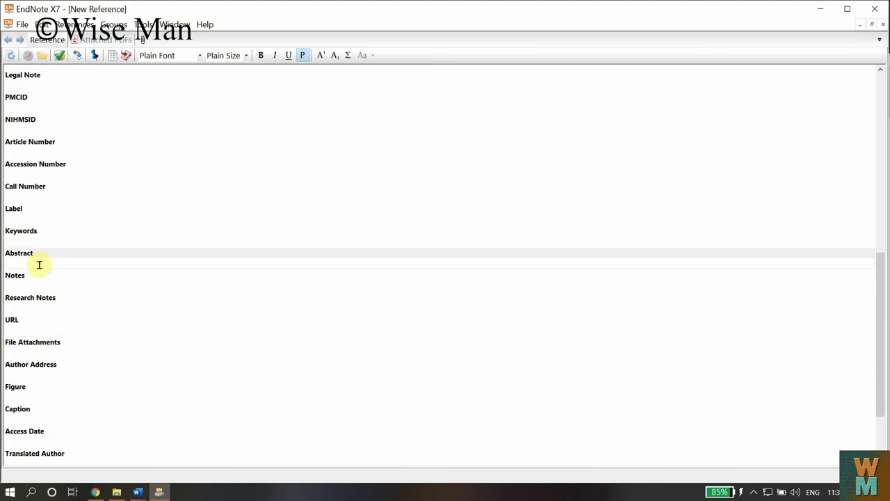
pyautogui.scroll(-3, 42, 271)
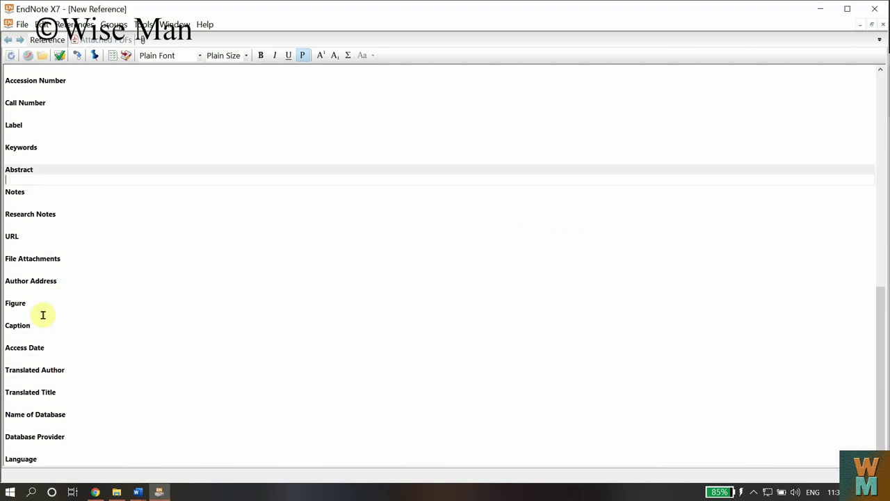
pyautogui.scroll(1, 34, 286)
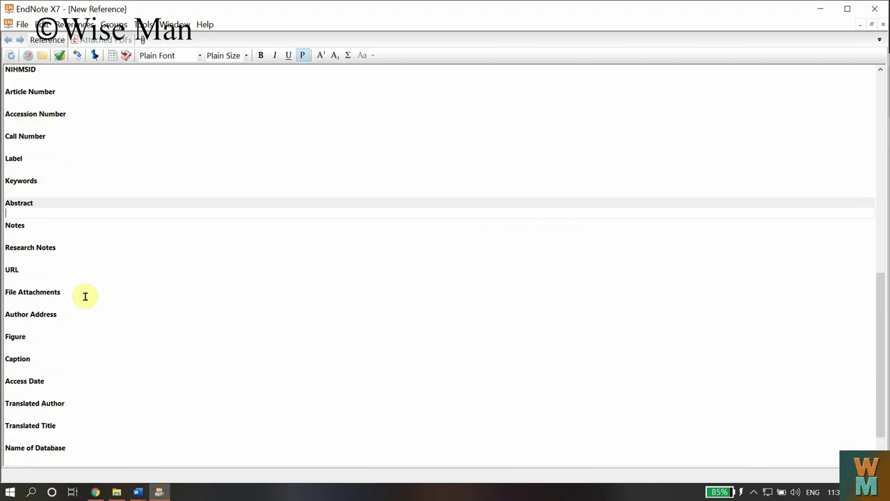
# Step: Copy the citation's abstractNote text and paste it into the reference's Abstract field
pyautogui.click(95, 492)
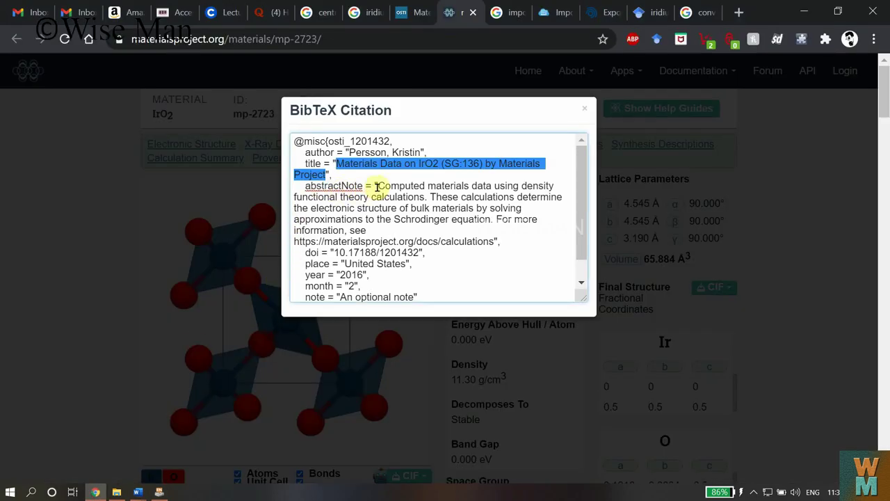
pyautogui.moveTo(376, 186); pyautogui.dragTo(485, 243)
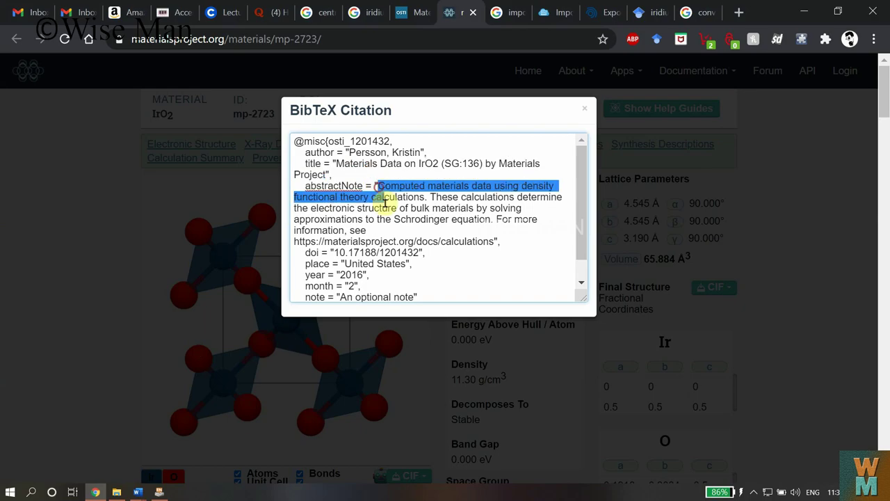
pyautogui.rightClick(473, 240)
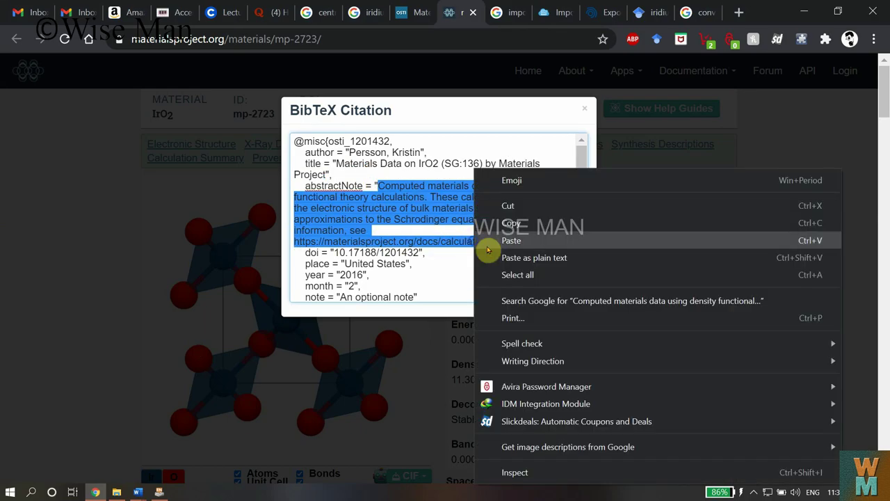
pyautogui.click(530, 223)
pyautogui.click(159, 491)
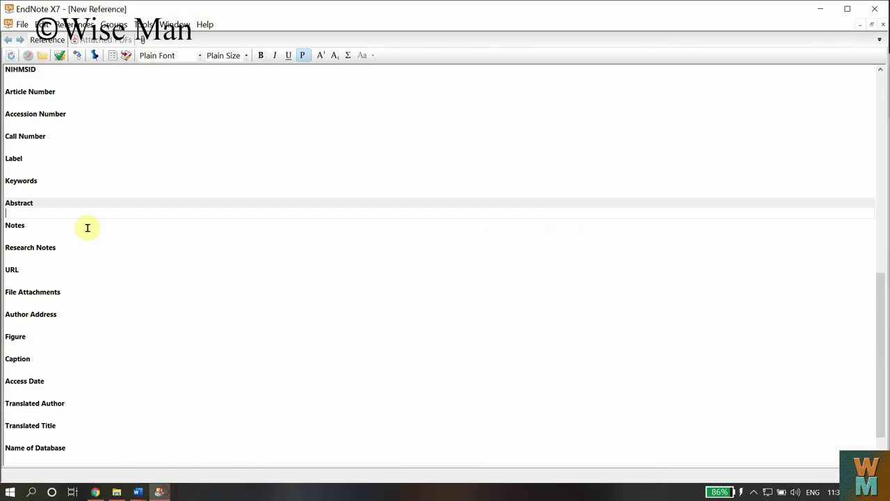
pyautogui.rightClick(44, 213)
pyautogui.click(86, 247)
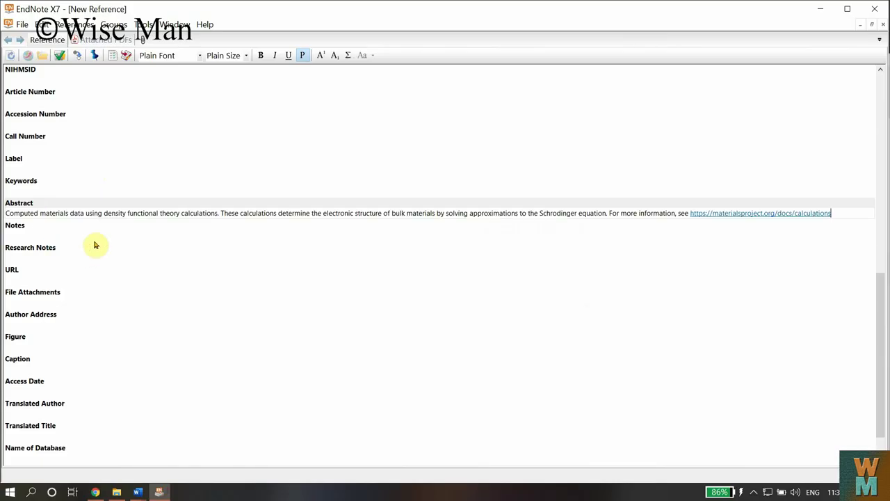
# Step: Copy the doi value 10.17188/1201432 from the citation and paste it into DOI
pyautogui.click(96, 491)
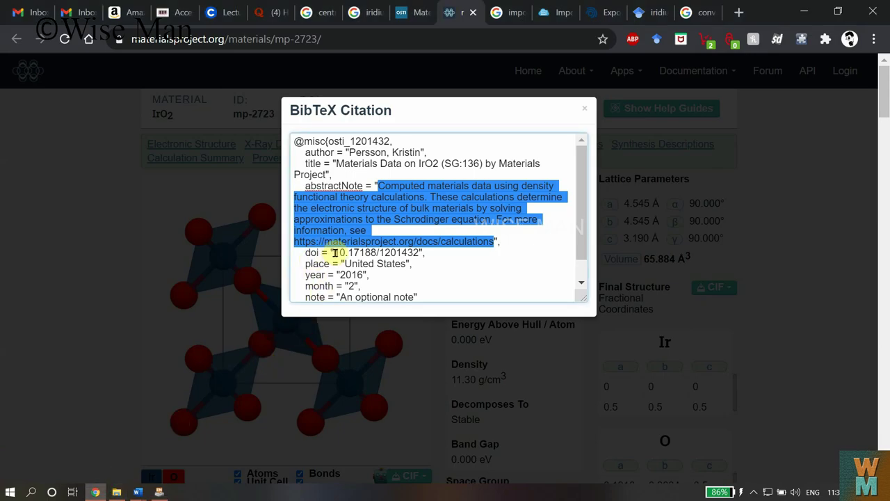
pyautogui.moveTo(335, 253); pyautogui.dragTo(420, 253)
pyautogui.rightClick(416, 252)
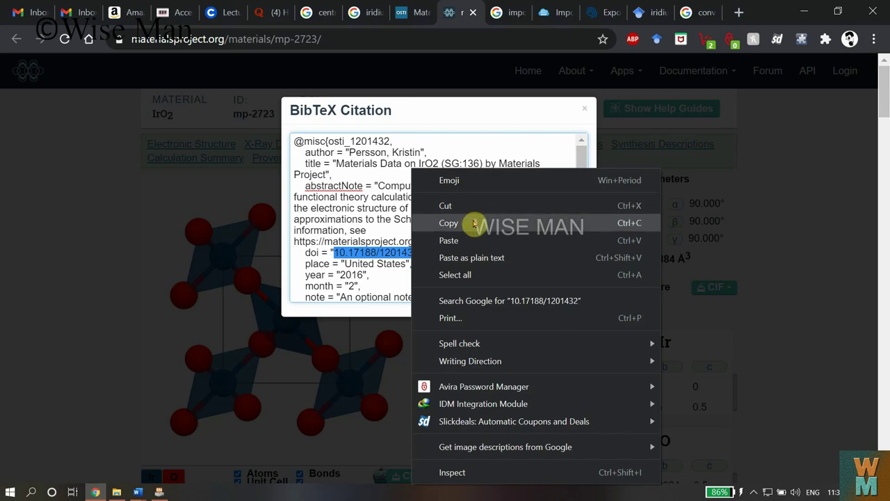
pyautogui.click(477, 221)
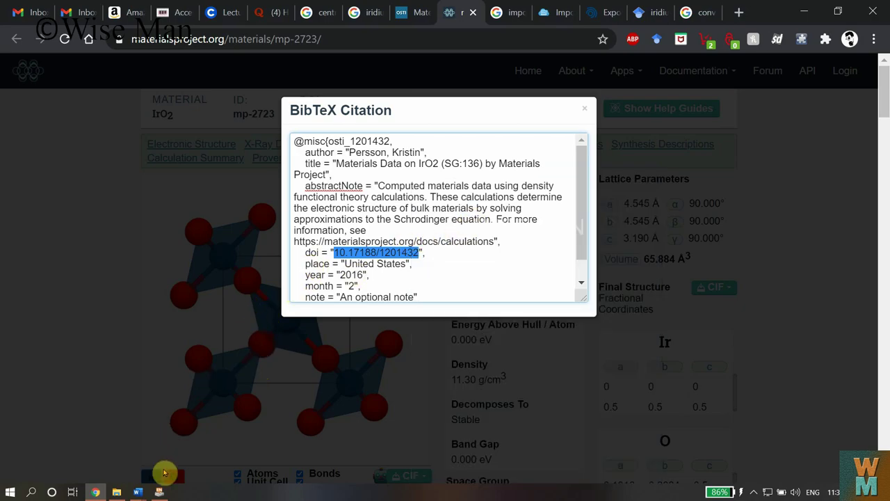
pyautogui.click(159, 493)
pyautogui.scroll(-2, 89, 354)
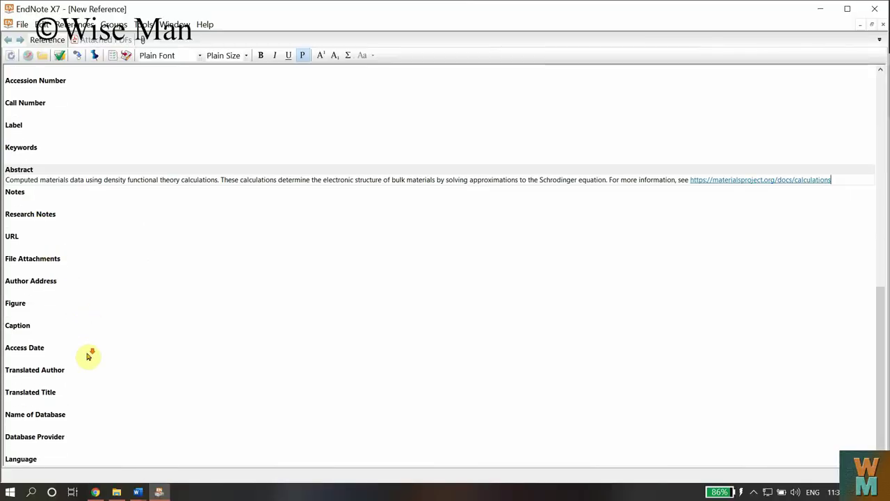
pyautogui.scroll(5, 89, 354)
pyautogui.scroll(4, 89, 352)
pyautogui.scroll(4, 70, 264)
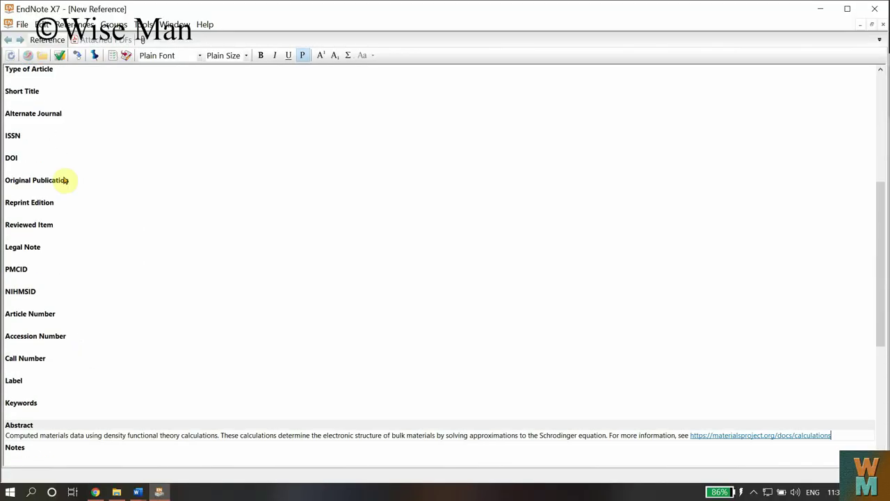
pyautogui.click(21, 164)
pyautogui.rightClick(21, 169)
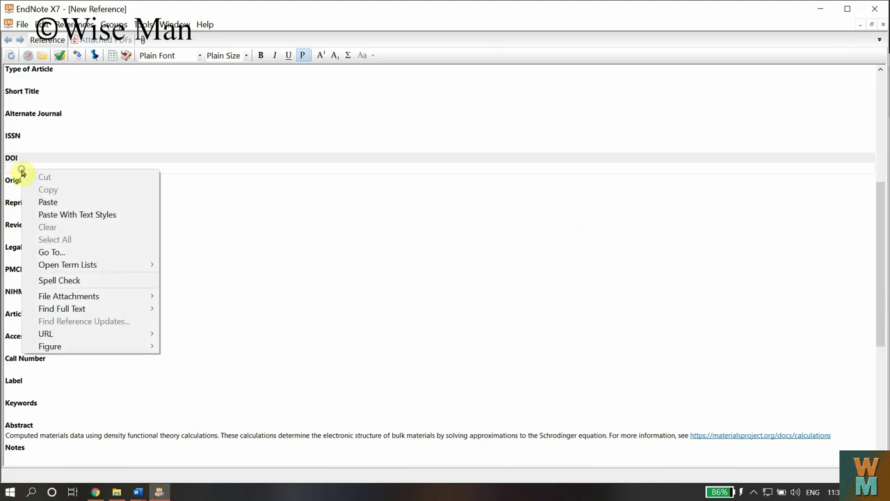
pyautogui.click(64, 201)
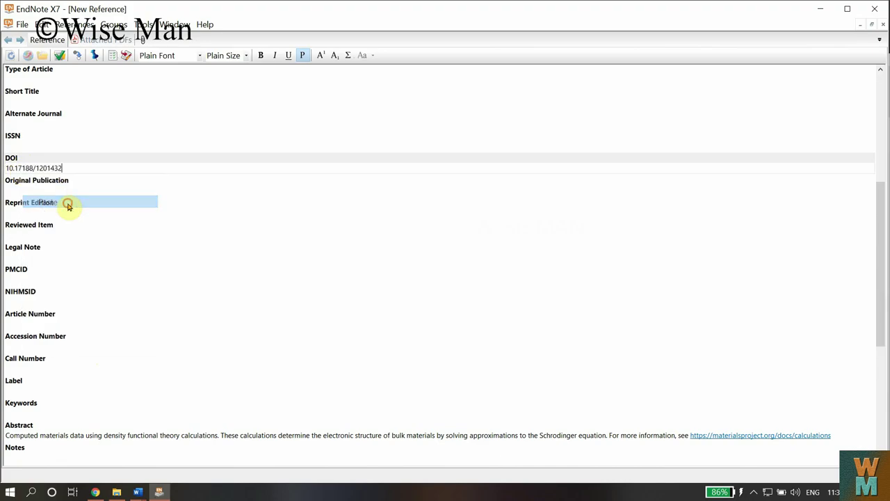
pyautogui.click(95, 492)
# Step: Copy the place value 'United States' from the BibTeX citation
pyautogui.moveTo(343, 265); pyautogui.dragTo(383, 265)
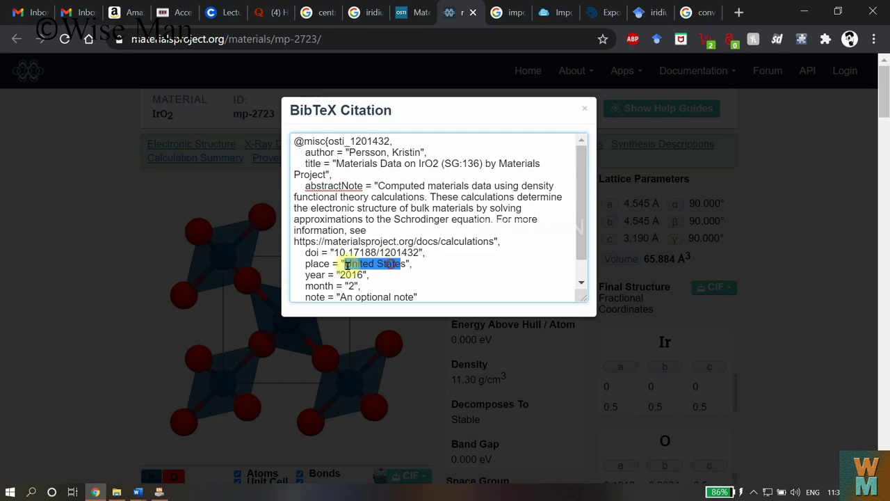
pyautogui.click(352, 268)
pyautogui.moveTo(346, 263); pyautogui.dragTo(396, 262)
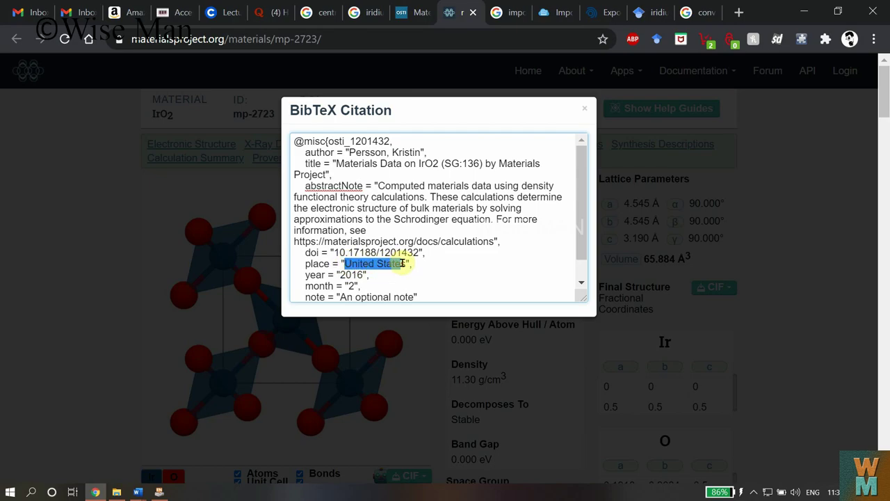
pyautogui.rightClick(393, 265)
pyautogui.click(449, 225)
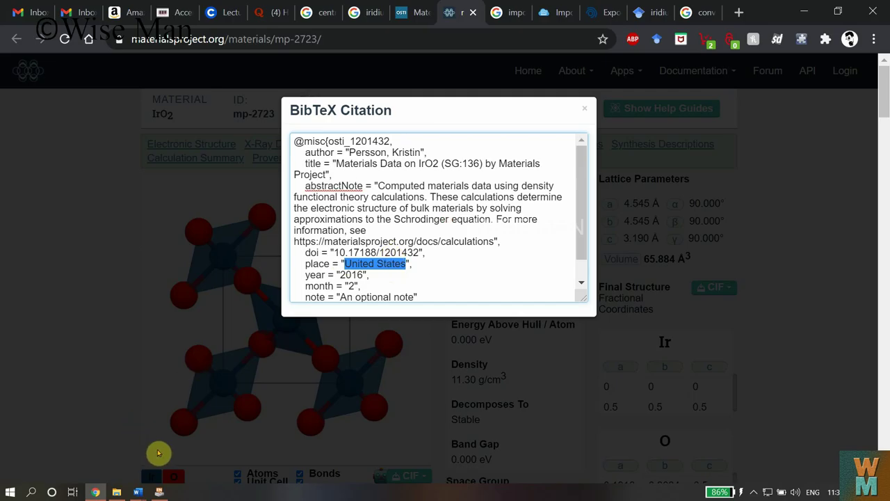
# Step: Scroll up and down through the new reference's fields without filling any
pyautogui.click(159, 492)
pyautogui.scroll(1, 112, 210)
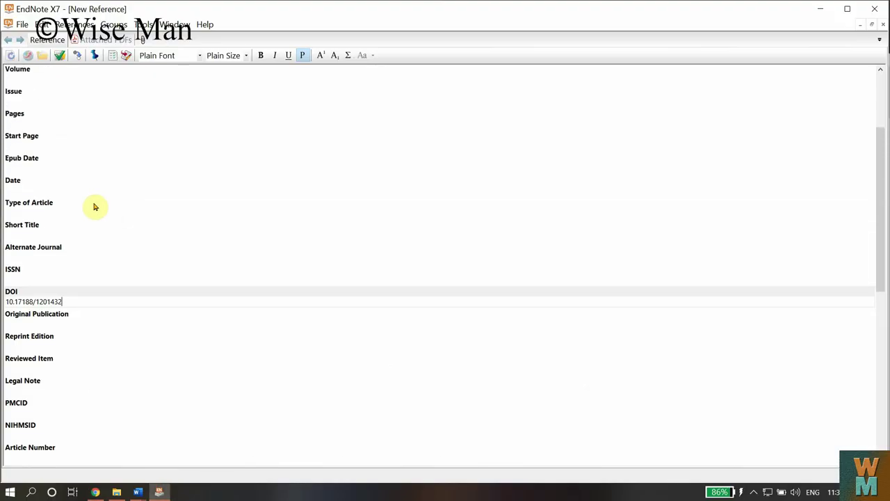
pyautogui.scroll(1, 95, 205)
pyautogui.scroll(-1, 111, 244)
pyautogui.scroll(-1, 132, 292)
pyautogui.scroll(-1, 142, 348)
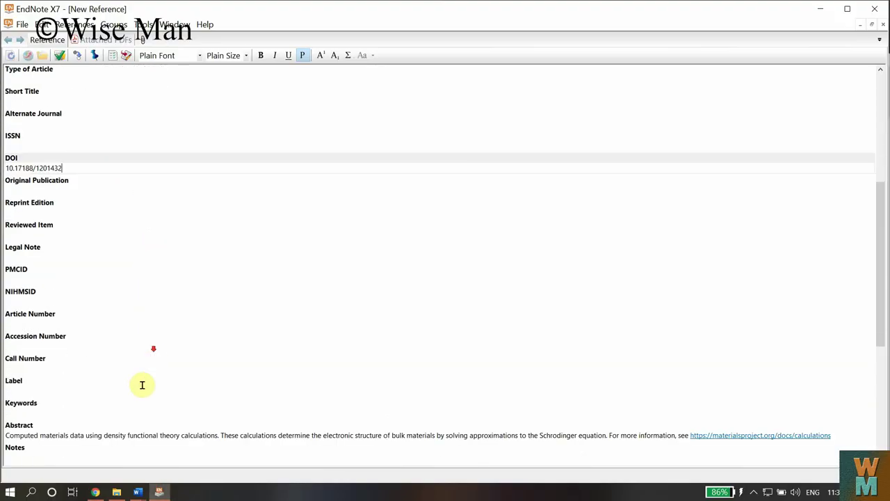
pyautogui.scroll(-1, 104, 424)
pyautogui.scroll(-1, 73, 451)
pyautogui.scroll(-2, 42, 451)
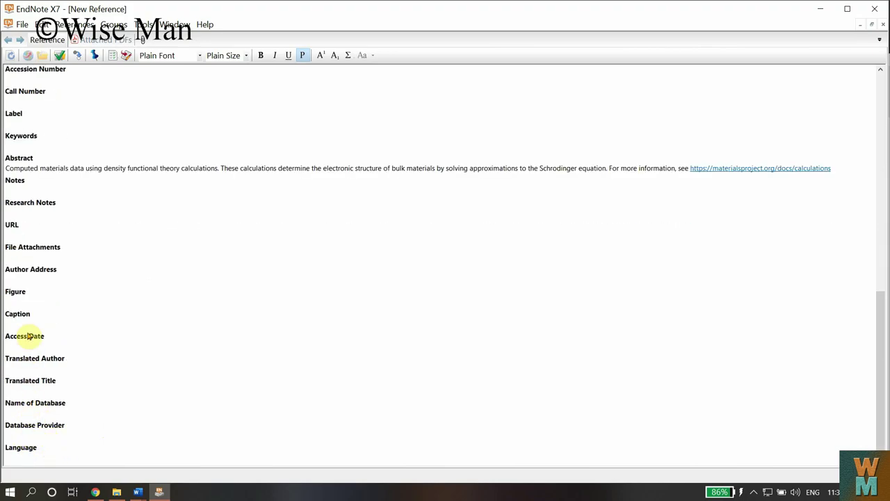
pyautogui.scroll(1, 70, 203)
pyautogui.scroll(1, 80, 212)
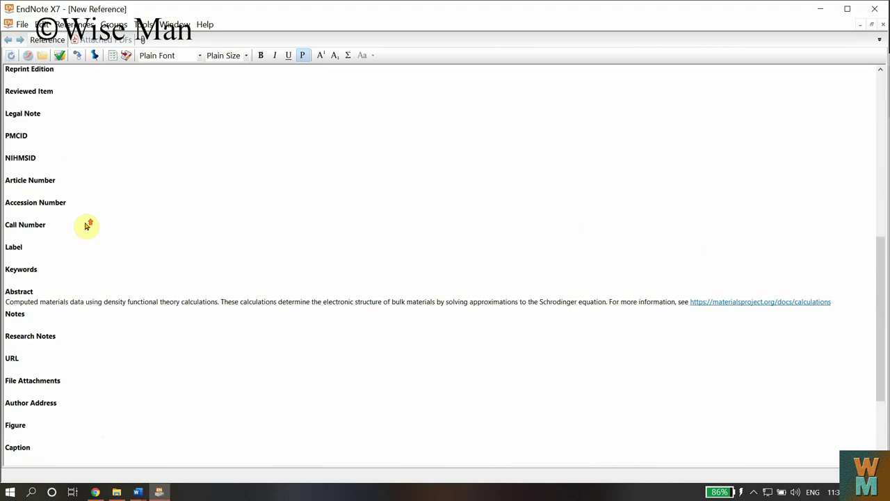
pyautogui.scroll(1, 100, 244)
pyautogui.scroll(1, 117, 275)
pyautogui.scroll(1, 118, 280)
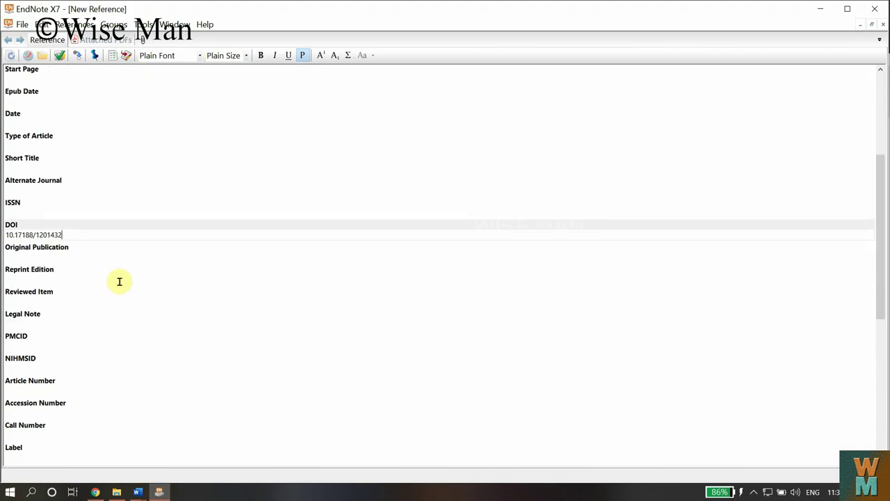
pyautogui.scroll(1, 119, 281)
pyautogui.scroll(1, 119, 282)
pyautogui.scroll(1, 120, 286)
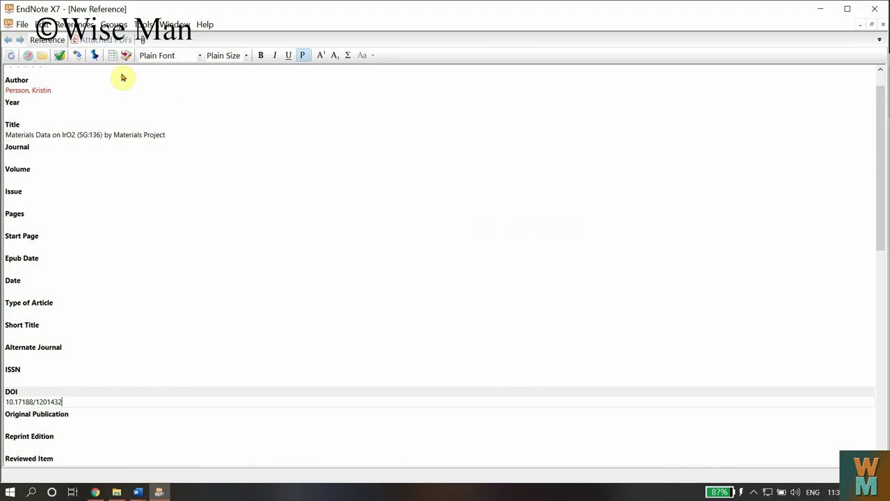
pyautogui.scroll(1, 31, 134)
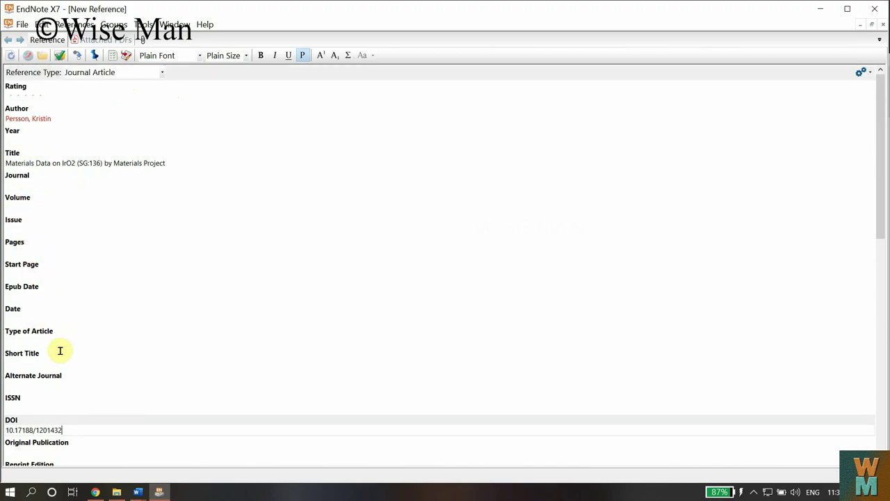
pyautogui.scroll(-1, 45, 366)
pyautogui.scroll(-2, 51, 366)
pyautogui.scroll(-1, 58, 388)
pyautogui.scroll(-1, 72, 415)
pyautogui.scroll(-2, 32, 416)
pyautogui.scroll(-2, 37, 422)
pyautogui.scroll(-2, 64, 404)
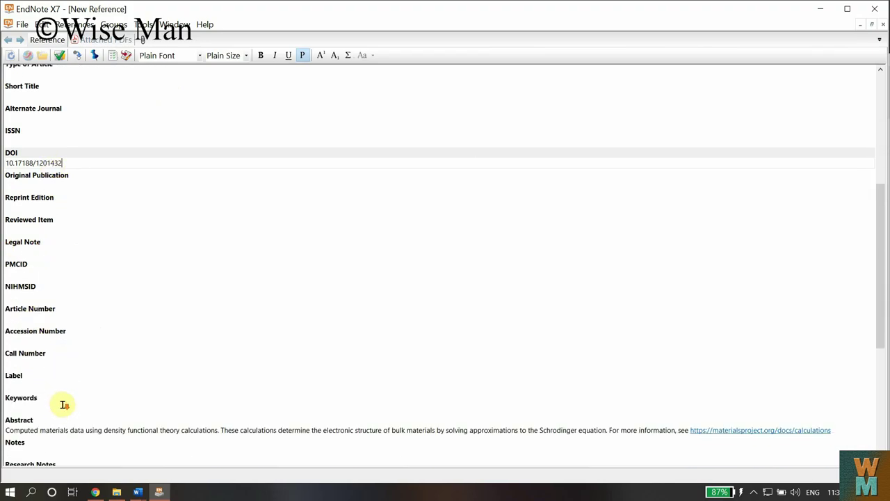
pyautogui.scroll(-3, 64, 404)
pyautogui.scroll(-2, 59, 403)
pyautogui.scroll(-2, 55, 401)
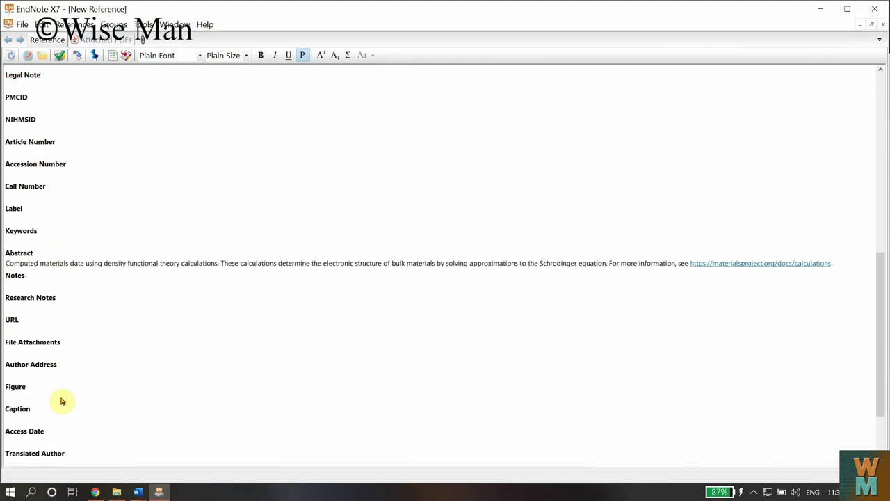
pyautogui.scroll(-2, 61, 401)
pyautogui.scroll(-2, 66, 404)
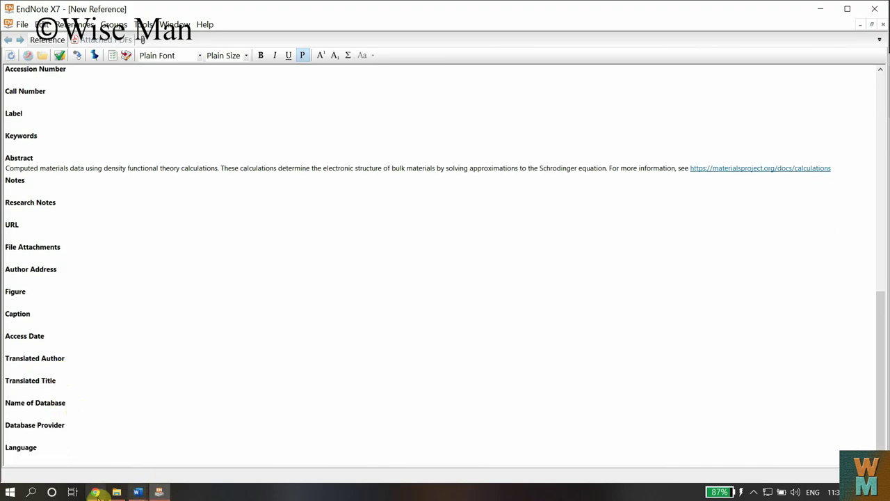
# Step: Copy the year 2016 from the citation and paste it into the Year field
pyautogui.click(96, 493)
pyautogui.scroll(-1, 379, 275)
pyautogui.rightClick(352, 252)
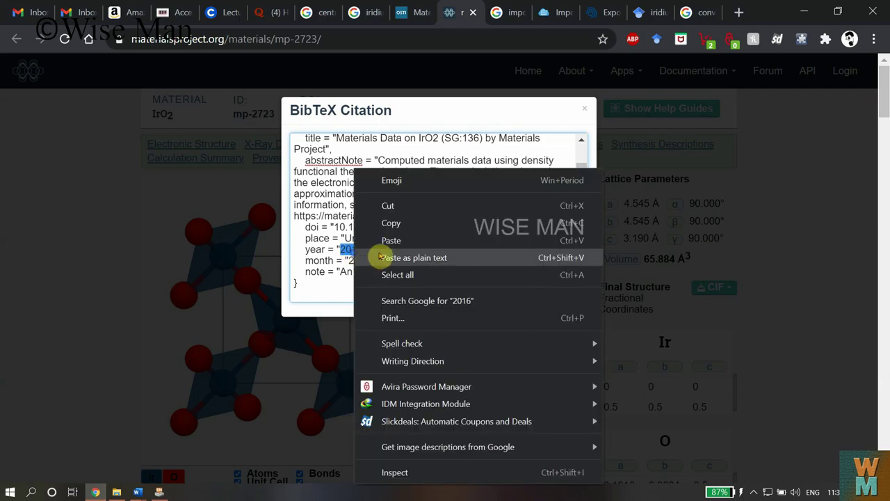
pyautogui.click(414, 225)
pyautogui.click(160, 491)
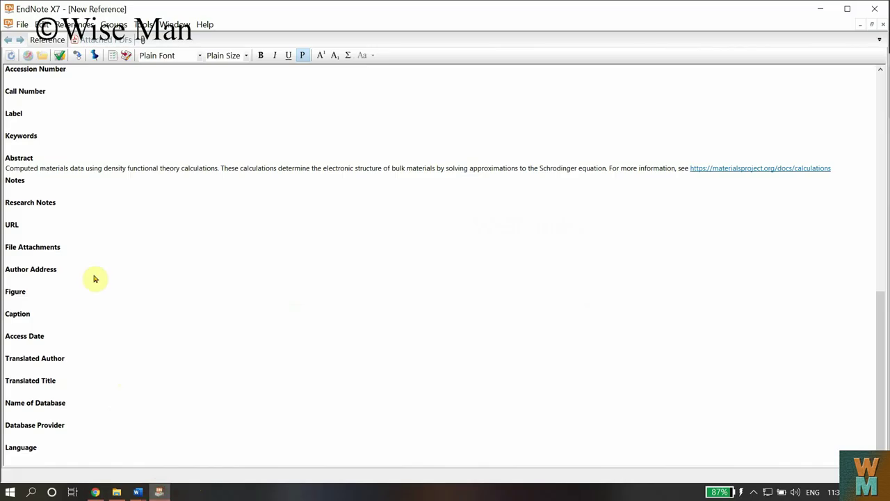
pyautogui.scroll(3, 54, 215)
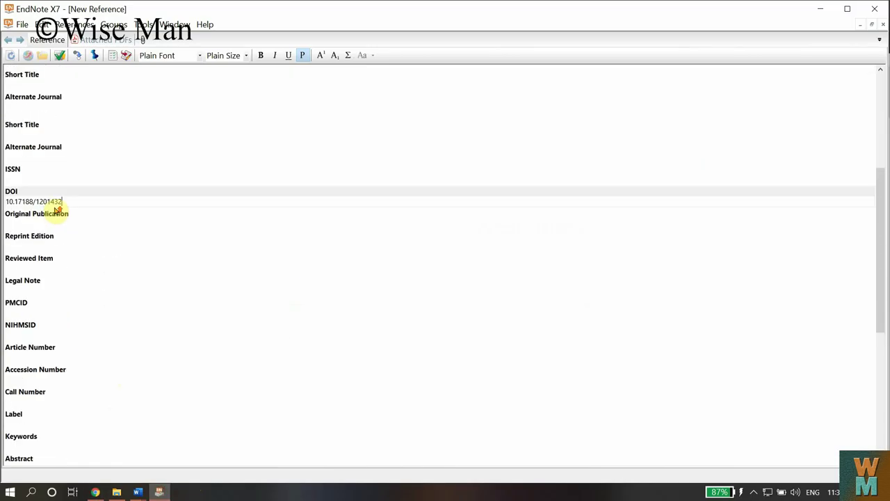
pyautogui.scroll(6, 56, 210)
pyautogui.click(57, 212)
pyautogui.scroll(2, 49, 191)
pyautogui.scroll(2, 52, 177)
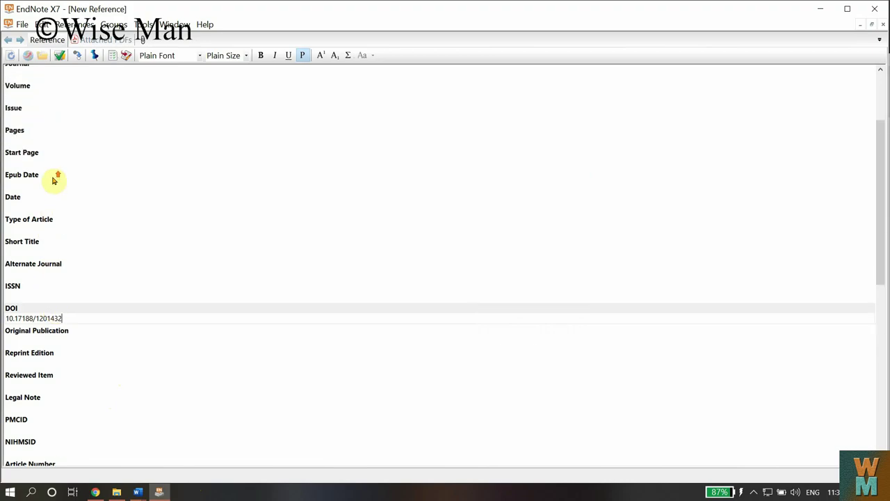
pyautogui.scroll(3, 56, 175)
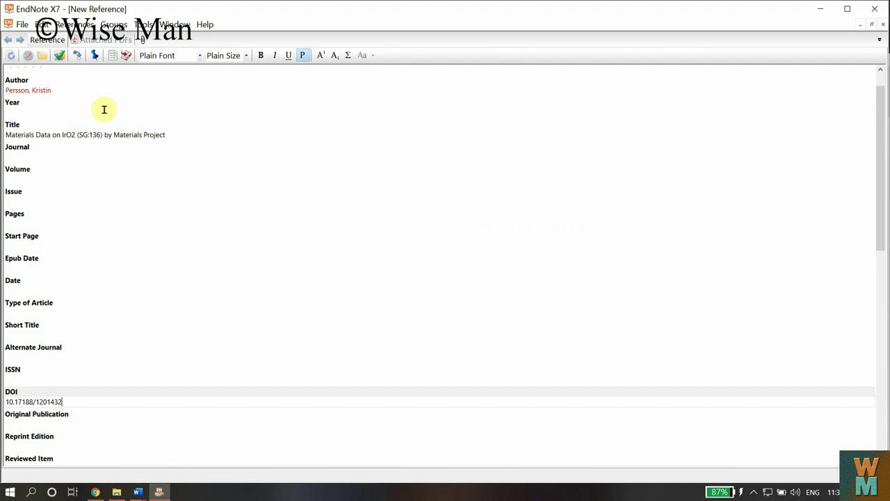
pyautogui.rightClick(45, 112)
pyautogui.click(76, 144)
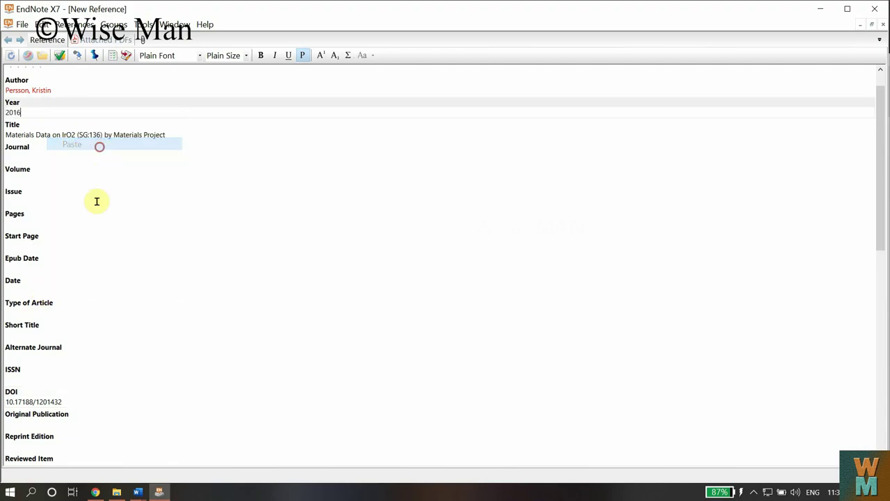
# Step: Review the lower fields, from Language to Research Notes, then scroll back to the top
pyautogui.click(96, 491)
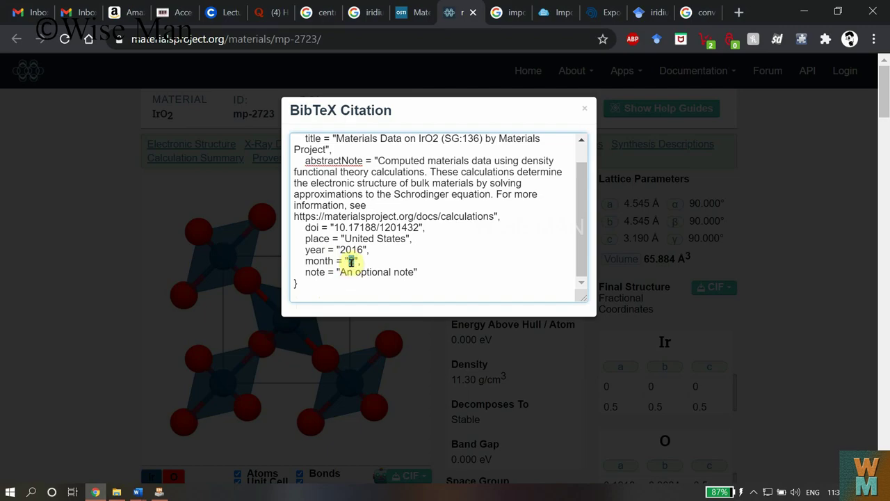
pyautogui.click(159, 492)
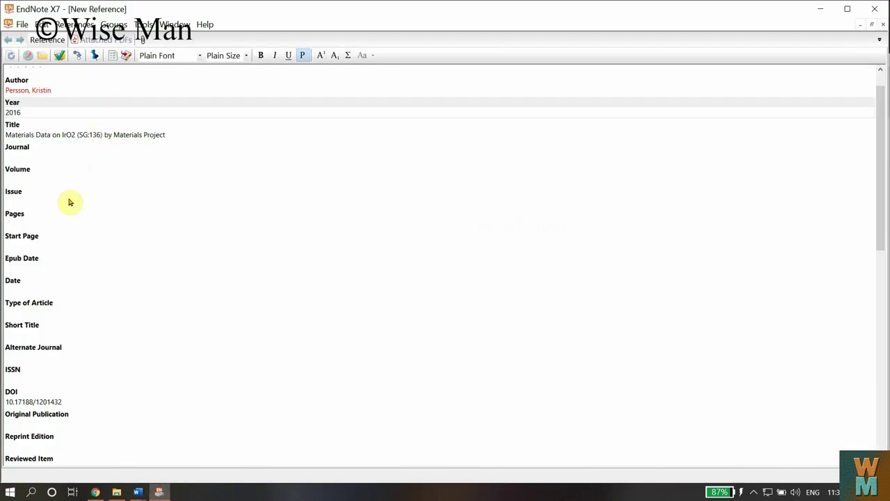
pyautogui.scroll(-3, 61, 378)
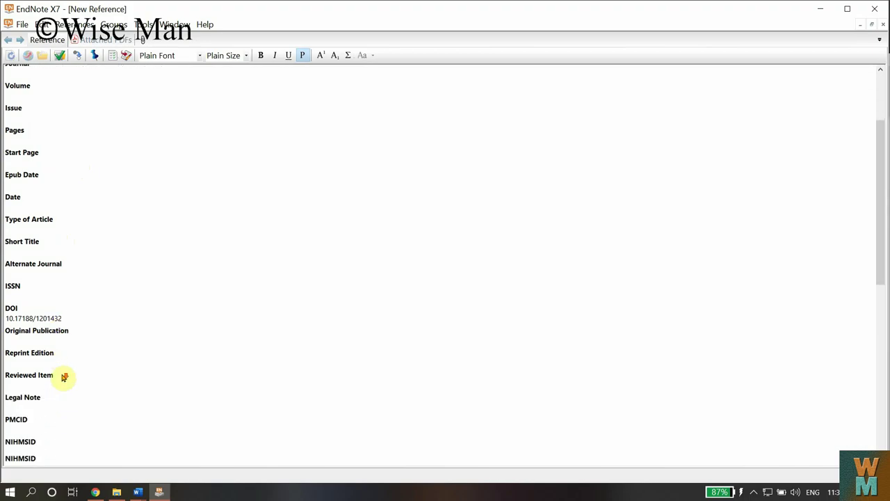
pyautogui.scroll(-3, 61, 377)
pyautogui.scroll(-2, 61, 378)
pyautogui.scroll(-4, 61, 377)
pyautogui.scroll(-1, 46, 445)
pyautogui.scroll(-1, 52, 398)
pyautogui.scroll(-4, 48, 447)
pyautogui.click(49, 452)
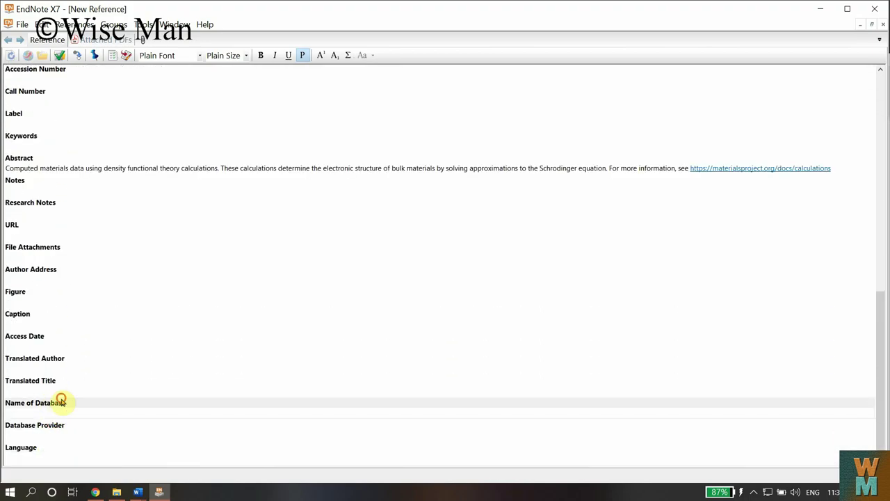
pyautogui.click(46, 284)
pyautogui.click(49, 256)
pyautogui.click(50, 213)
pyautogui.scroll(1, 48, 177)
pyautogui.scroll(2, 48, 165)
pyautogui.scroll(2, 55, 194)
pyautogui.scroll(2, 60, 199)
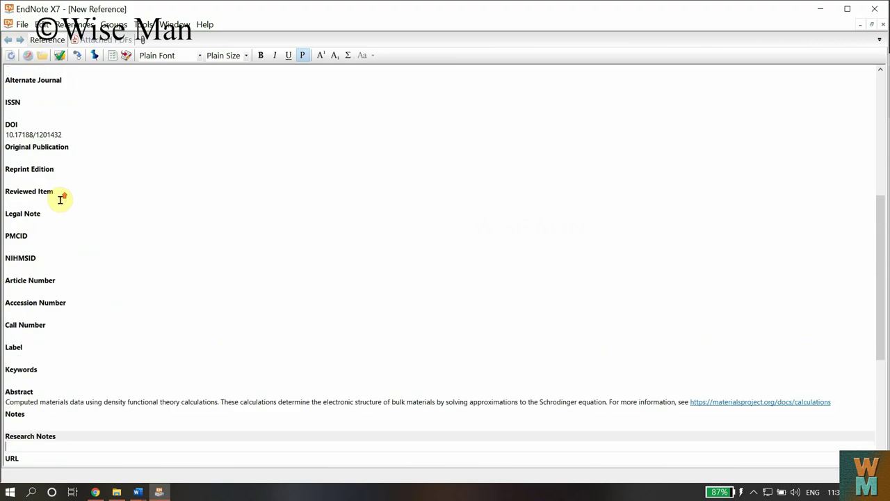
pyautogui.scroll(3, 66, 201)
pyautogui.scroll(2, 65, 207)
pyautogui.scroll(1, 67, 205)
pyautogui.scroll(2, 65, 205)
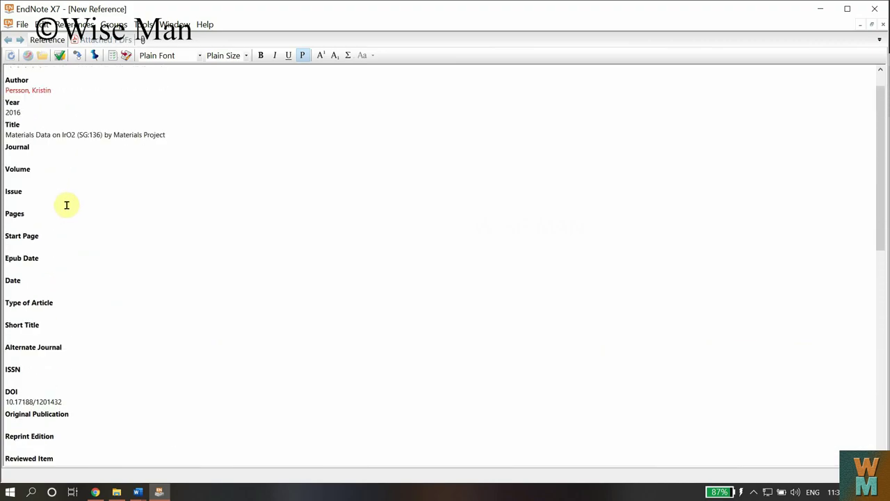
pyautogui.scroll(1, 65, 205)
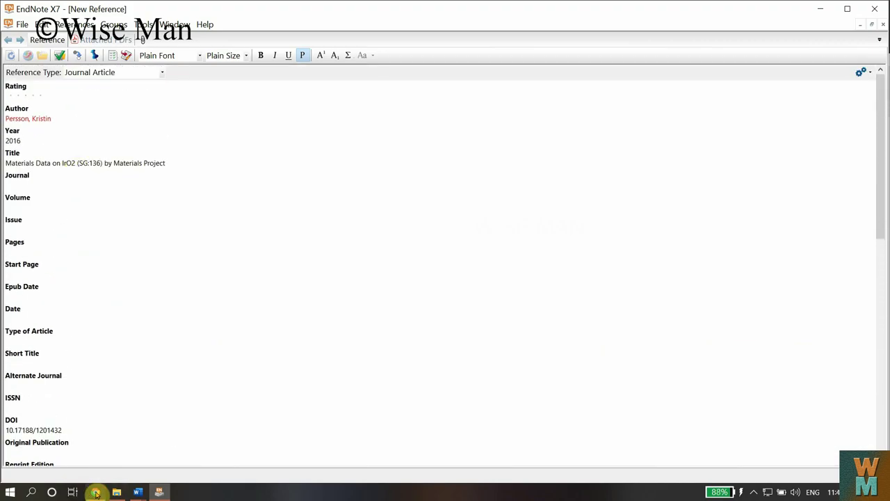
# Step: Copy the note 'An optional note' from the BibTeX citation in Chrome
pyautogui.click(96, 492)
pyautogui.doubleClick(351, 260)
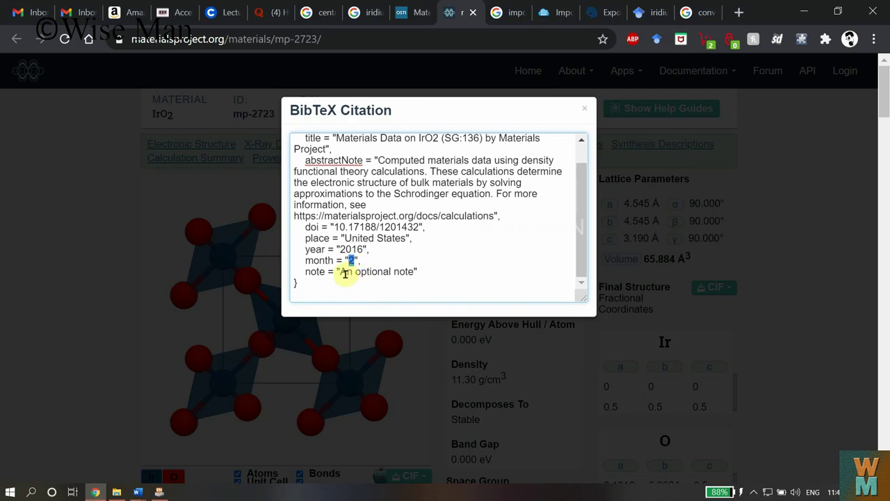
pyautogui.moveTo(343, 273); pyautogui.dragTo(413, 271)
pyautogui.click(364, 272)
pyautogui.rightClick(399, 269)
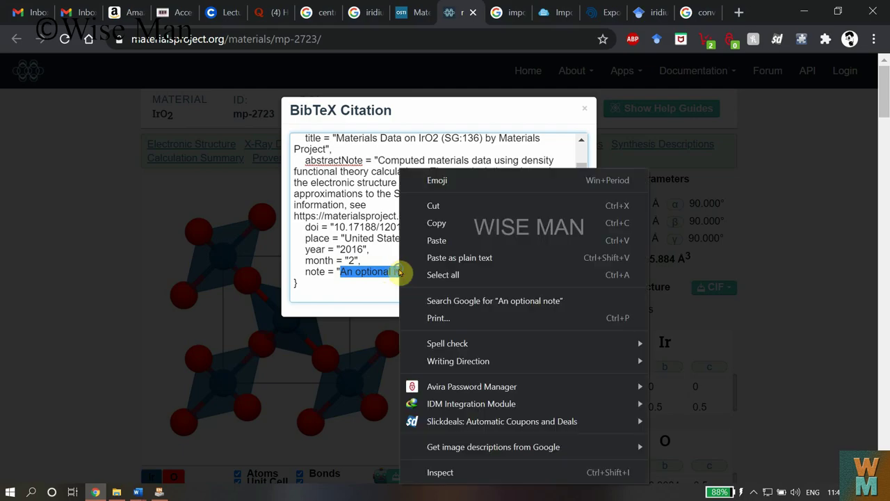
pyautogui.click(453, 222)
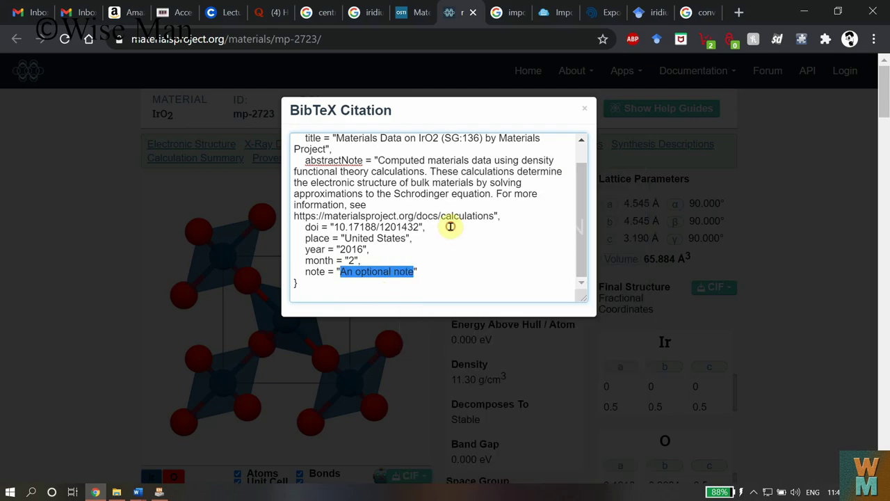
# Step: Paste 'An optional note' into the new reference's Notes field, then return to Chrome
pyautogui.click(159, 492)
pyautogui.scroll(-1, 112, 316)
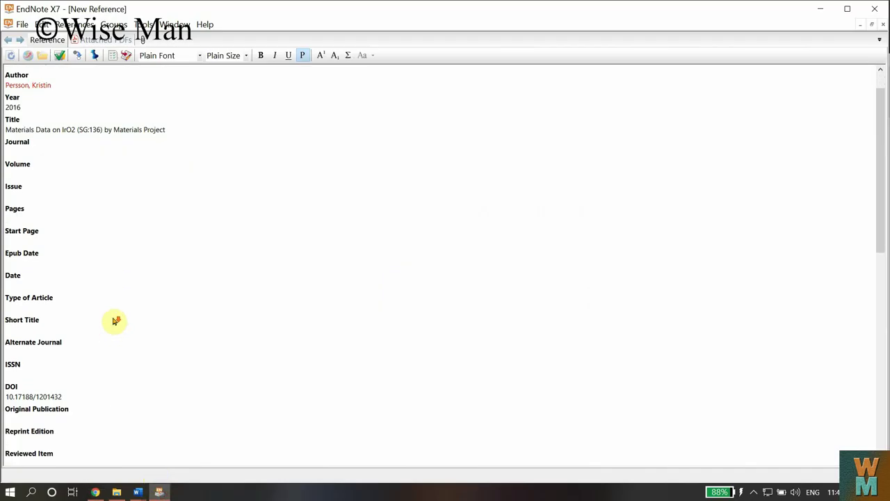
pyautogui.scroll(-1, 25, 328)
pyautogui.scroll(-1, 68, 399)
pyautogui.scroll(-2, 23, 366)
pyautogui.scroll(-1, 77, 377)
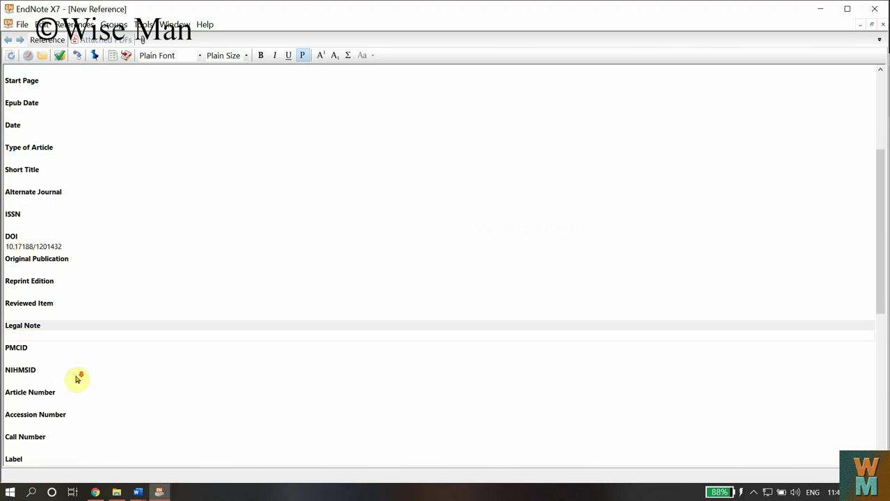
pyautogui.scroll(-1, 81, 398)
pyautogui.scroll(-1, 81, 395)
pyautogui.scroll(-2, 83, 397)
pyautogui.scroll(-2, 69, 407)
pyautogui.click(38, 401)
pyautogui.click(95, 492)
pyautogui.rightClick(21, 401)
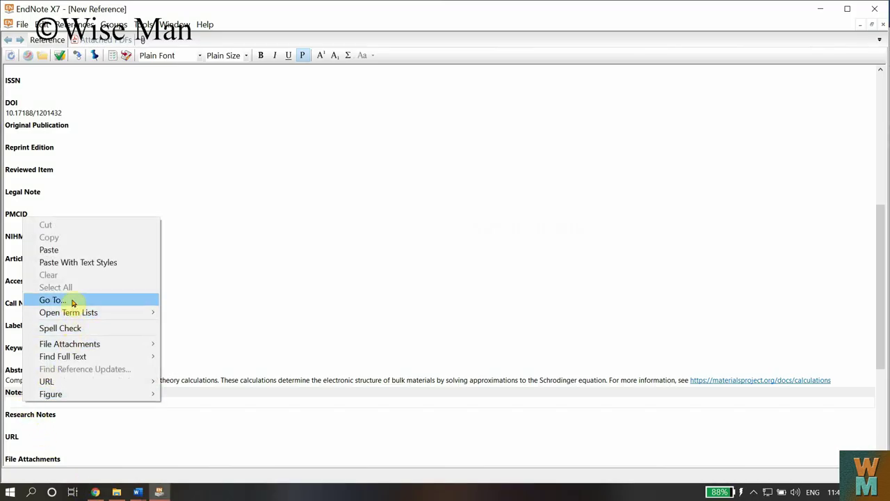
pyautogui.click(48, 250)
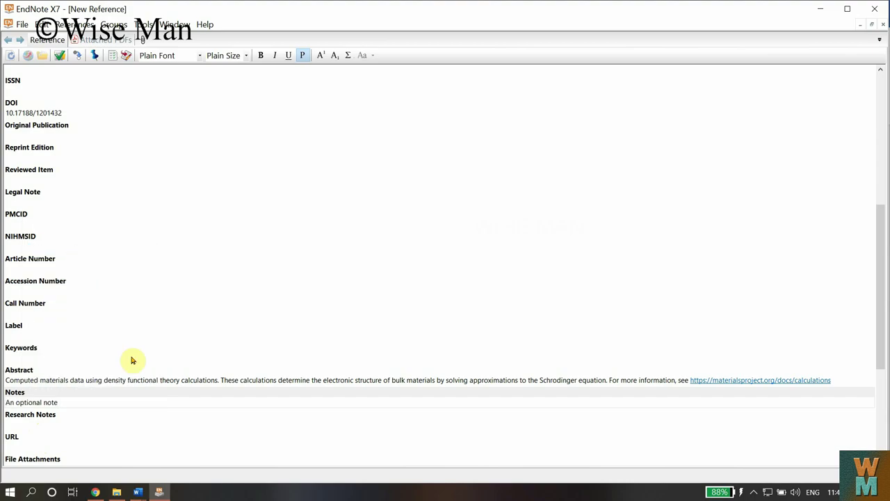
pyautogui.click(95, 491)
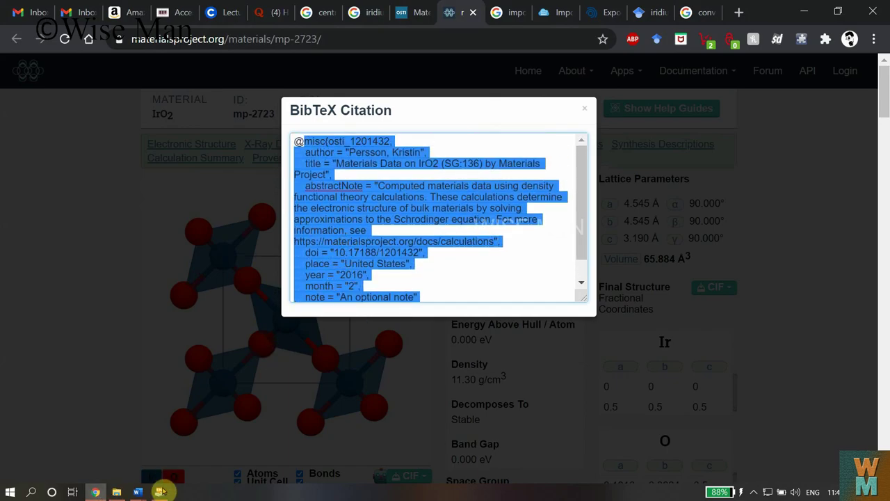
# Step: Glance at EndNote's reference type list, then close the BibTeX citation dialog in Chrome
pyautogui.click(160, 492)
pyautogui.scroll(5, 97, 199)
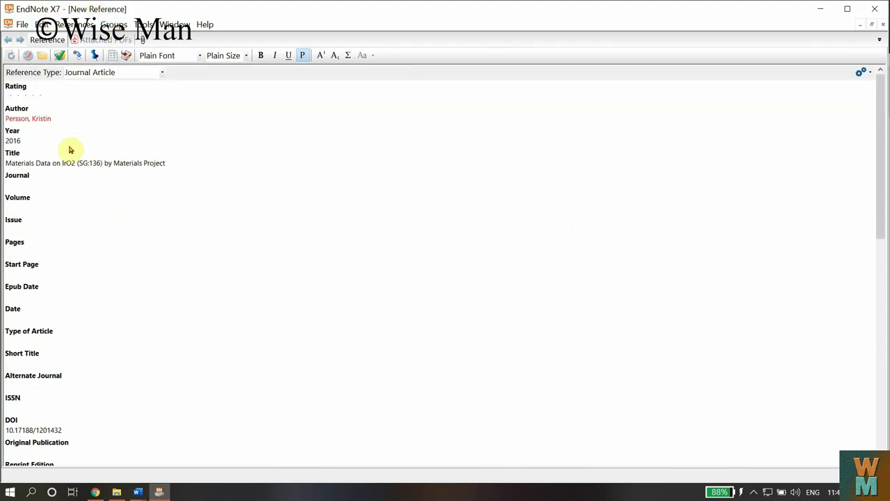
pyautogui.click(162, 73)
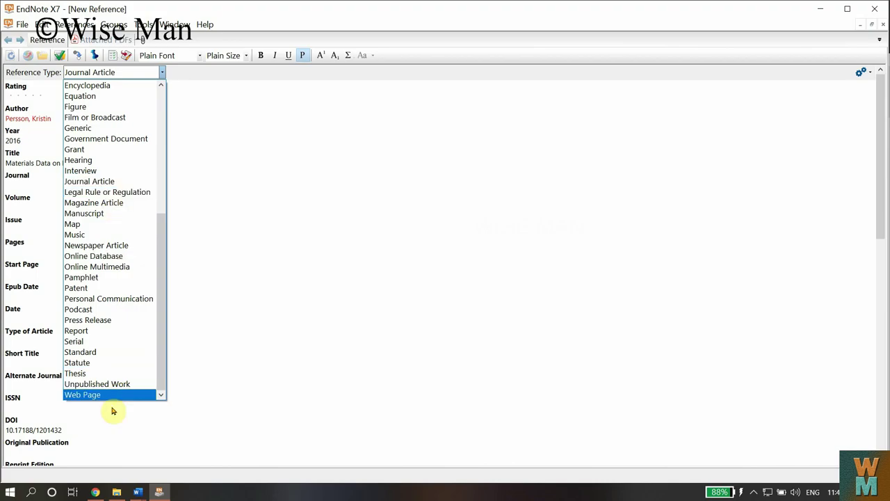
pyautogui.click(96, 492)
pyautogui.click(585, 109)
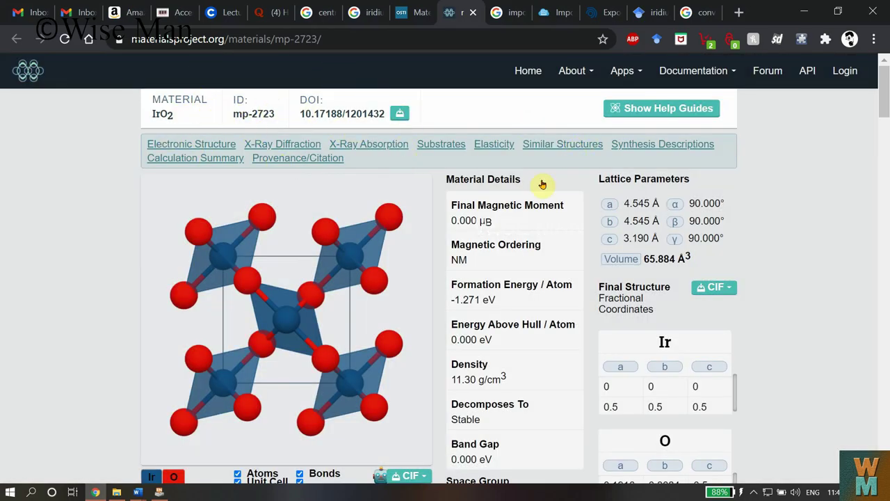
# Step: Choose Online Database in the Reference Type list in place of Journal Article
pyautogui.scroll(-2, 331, 216)
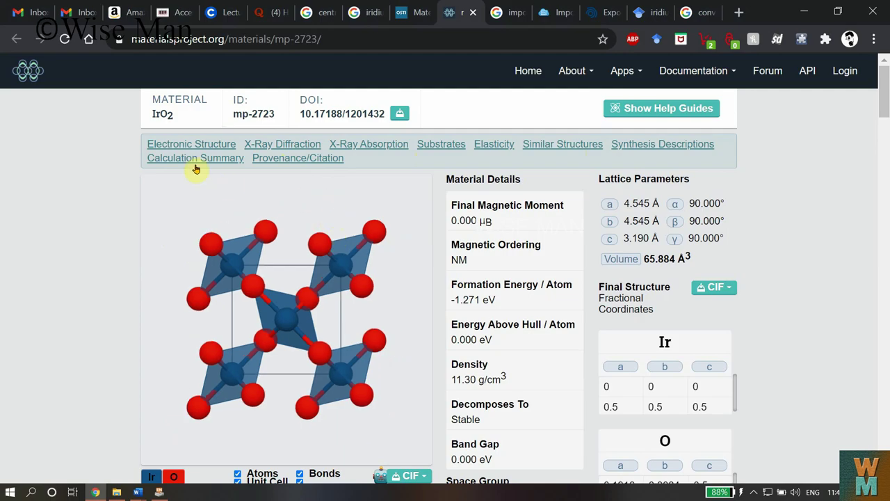
pyautogui.click(192, 39)
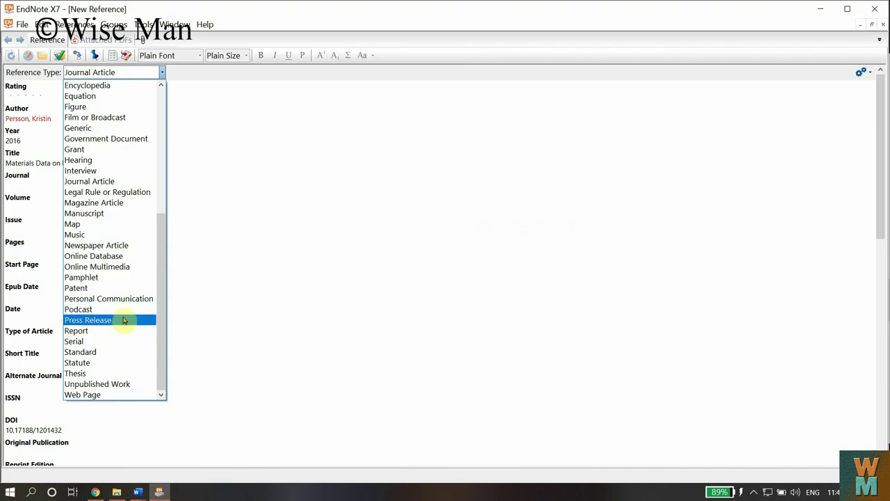
pyautogui.click(117, 257)
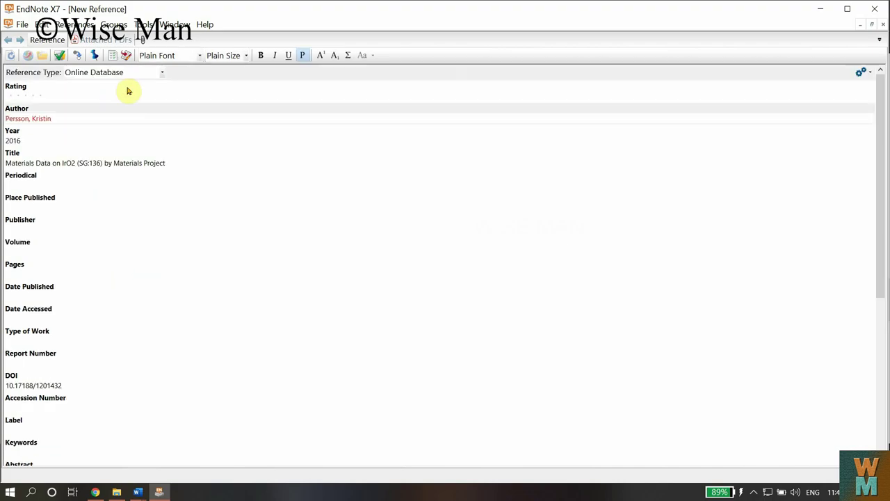
pyautogui.click(145, 73)
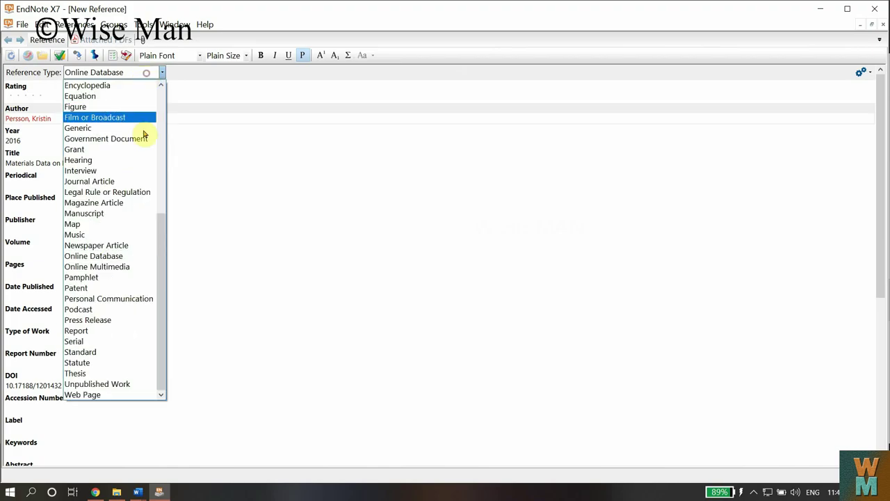
pyautogui.click(122, 257)
pyautogui.scroll(-2, 165, 338)
pyautogui.scroll(-4, 161, 332)
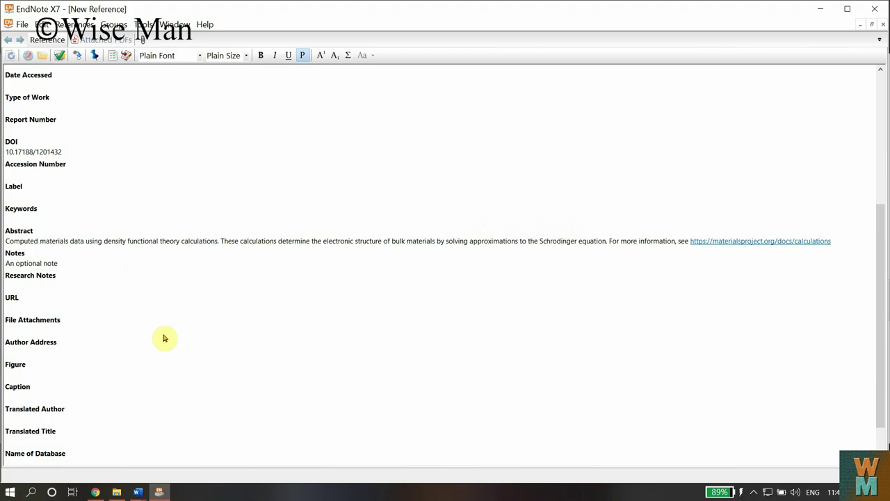
pyautogui.scroll(3, 139, 271)
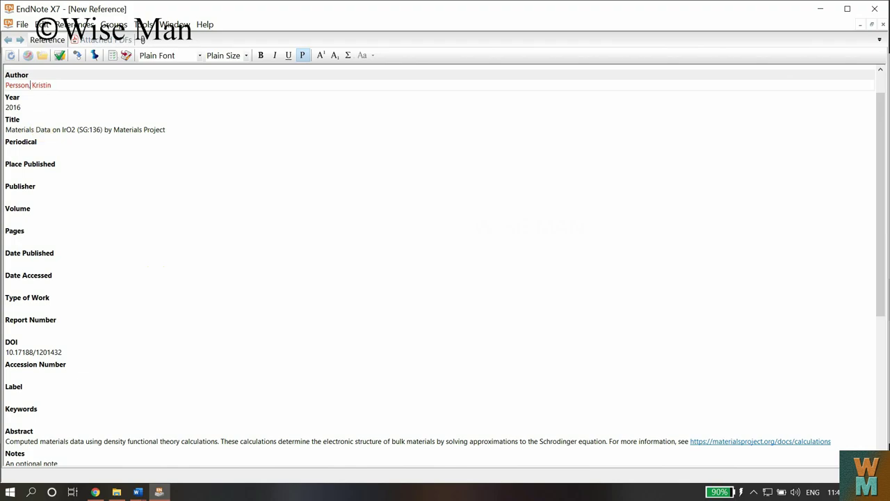
pyautogui.scroll(2, 361, 117)
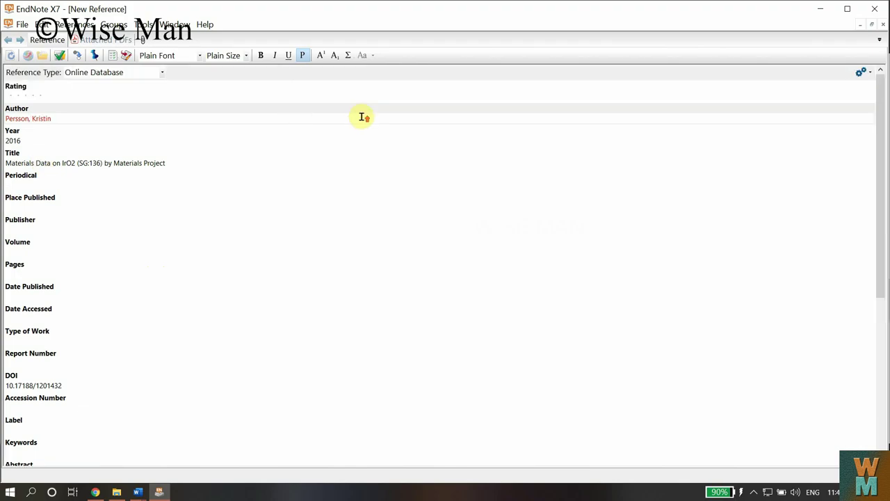
# Step: Cancel a spell check, then save the new IrO2 reference with File > Save
pyautogui.click(59, 56)
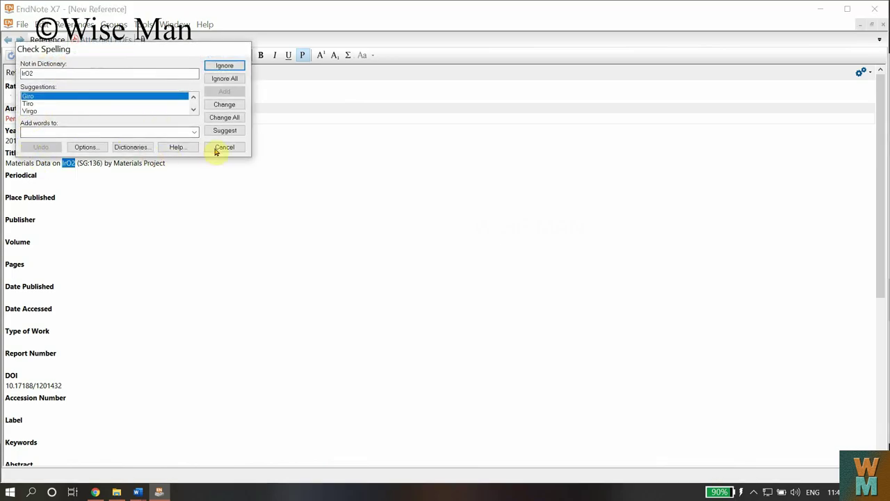
pyautogui.click(238, 148)
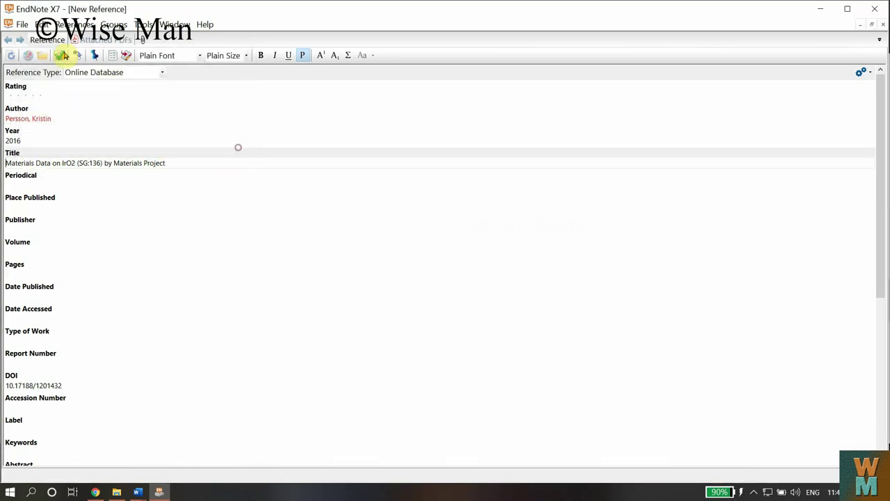
pyautogui.click(22, 24)
pyautogui.click(23, 25)
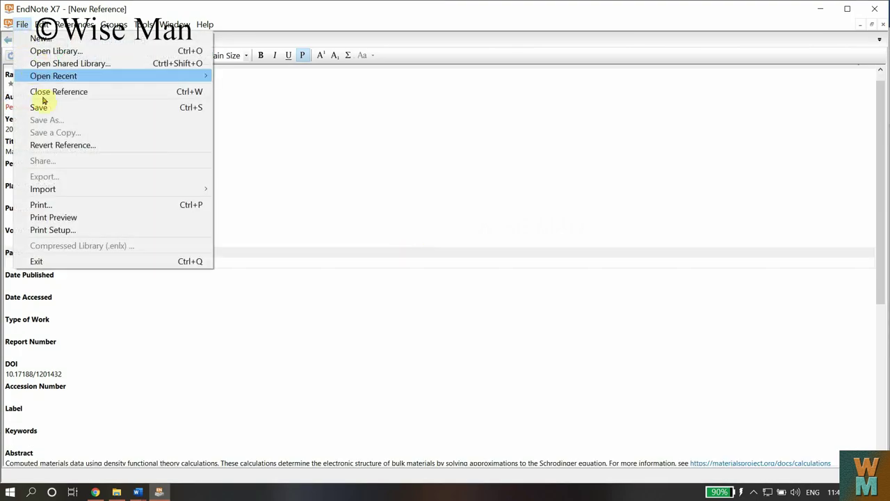
pyautogui.click(48, 107)
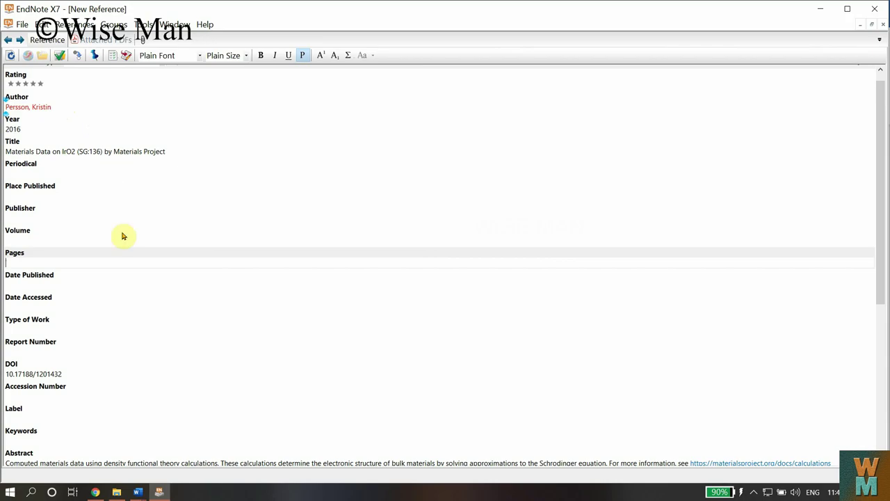
pyautogui.click(120, 264)
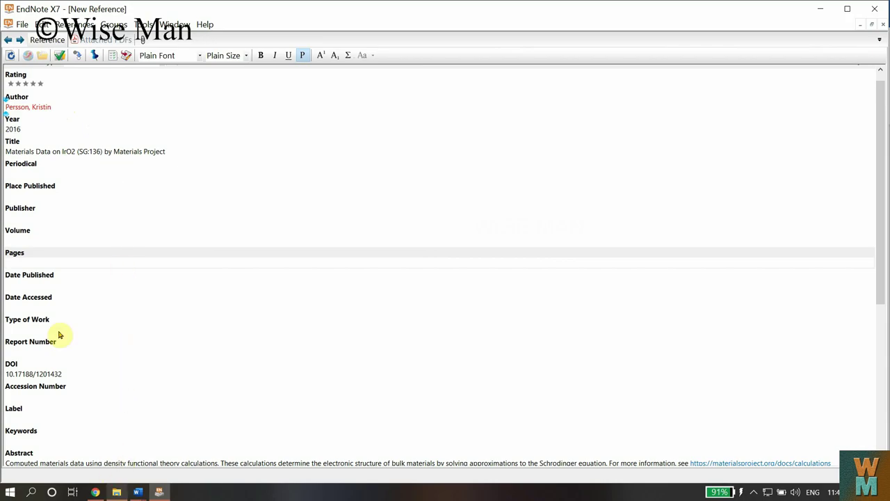
pyautogui.click(22, 24)
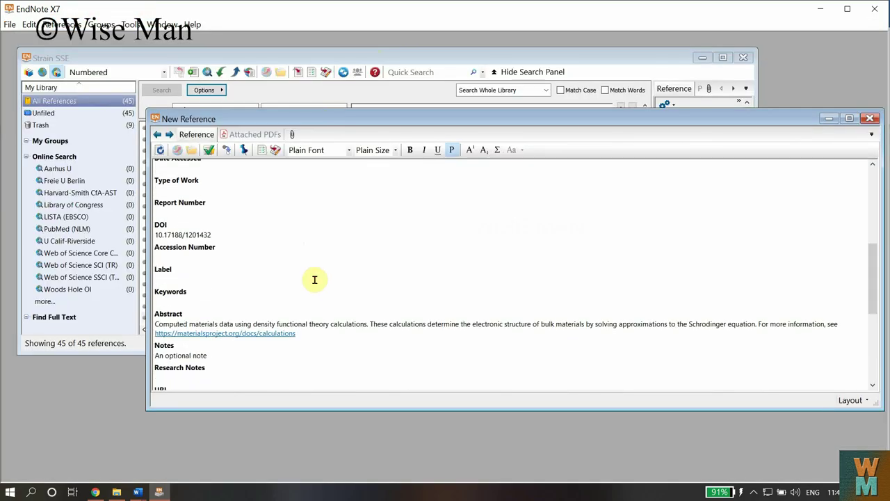
# Step: Find and select the new IrO2 reference in the library list
pyautogui.scroll(-2, 243, 278)
pyautogui.scroll(-3, 247, 280)
pyautogui.scroll(-2, 247, 278)
pyautogui.scroll(3, 248, 282)
pyautogui.scroll(4, 459, 247)
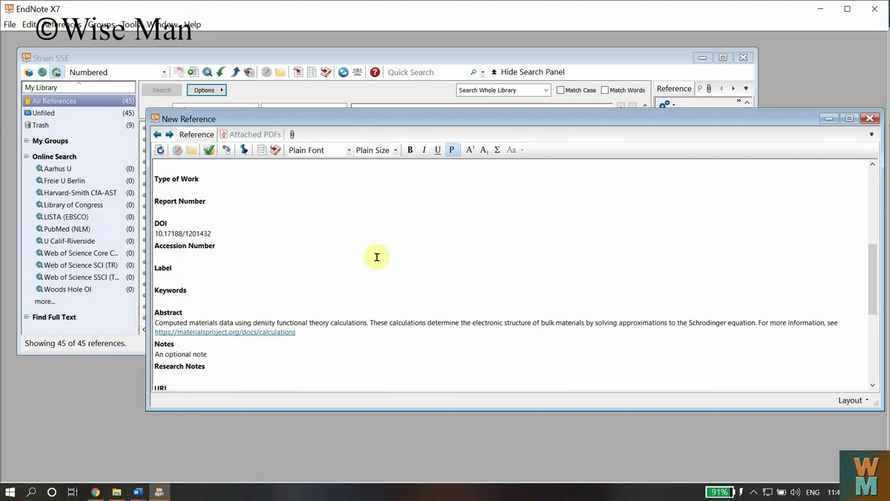
pyautogui.scroll(3, 462, 246)
pyautogui.scroll(2, 463, 246)
pyautogui.scroll(2, 464, 247)
pyautogui.scroll(2, 465, 250)
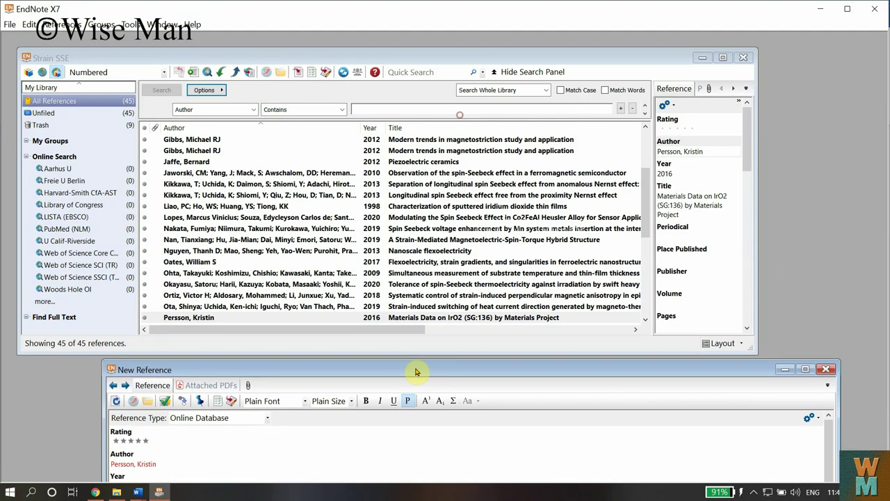
pyautogui.moveTo(461, 120); pyautogui.dragTo(421, 337)
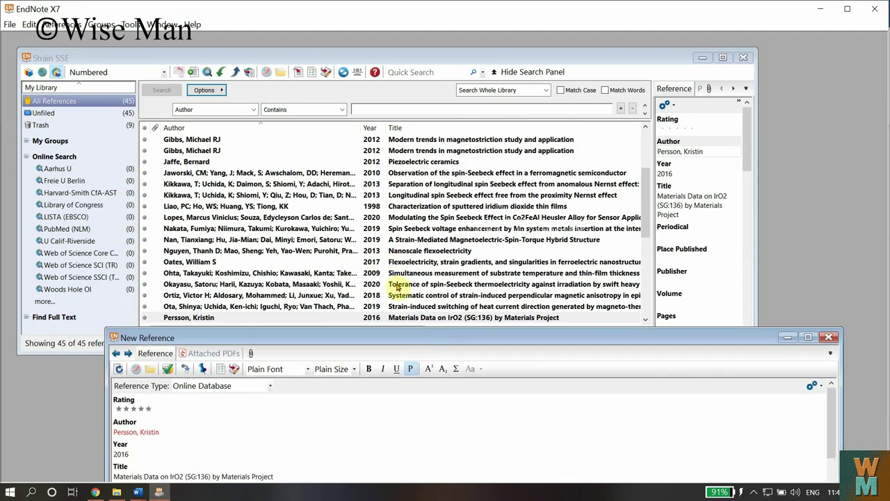
pyautogui.scroll(-1, 399, 288)
pyautogui.click(382, 219)
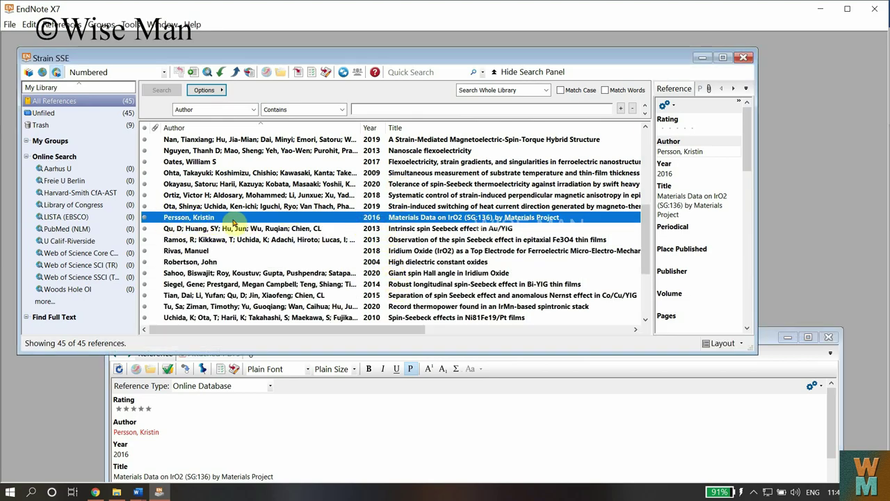
# Step: Rearrange the library and new reference windows and reselect the IrO2 entry
pyautogui.moveTo(199, 57); pyautogui.dragTo(228, 48)
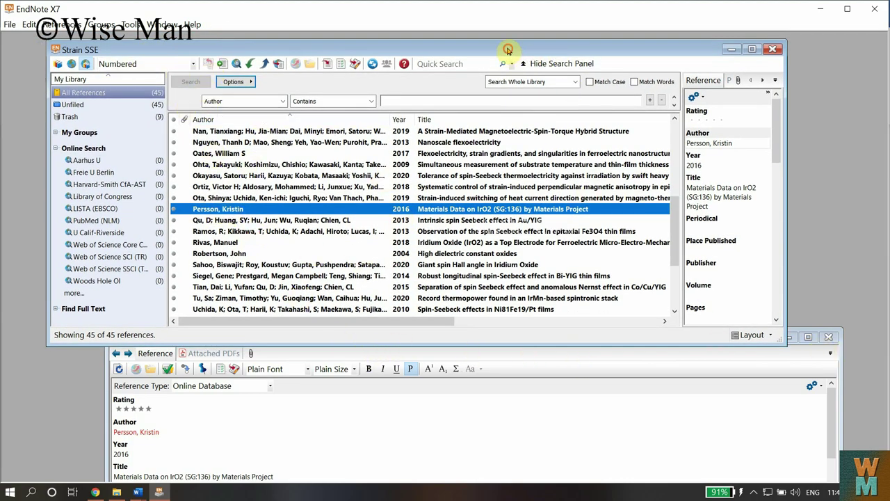
pyautogui.moveTo(507, 52); pyautogui.dragTo(509, 41)
pyautogui.moveTo(209, 341); pyautogui.dragTo(210, 299)
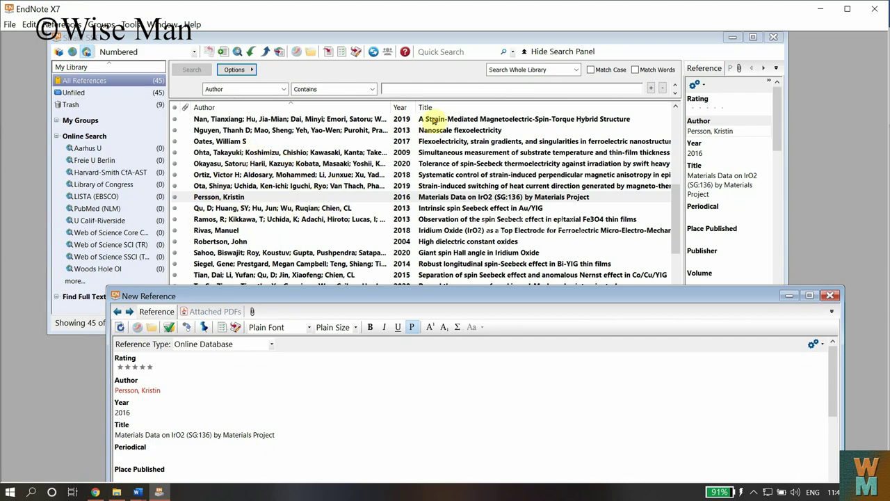
pyautogui.click(409, 197)
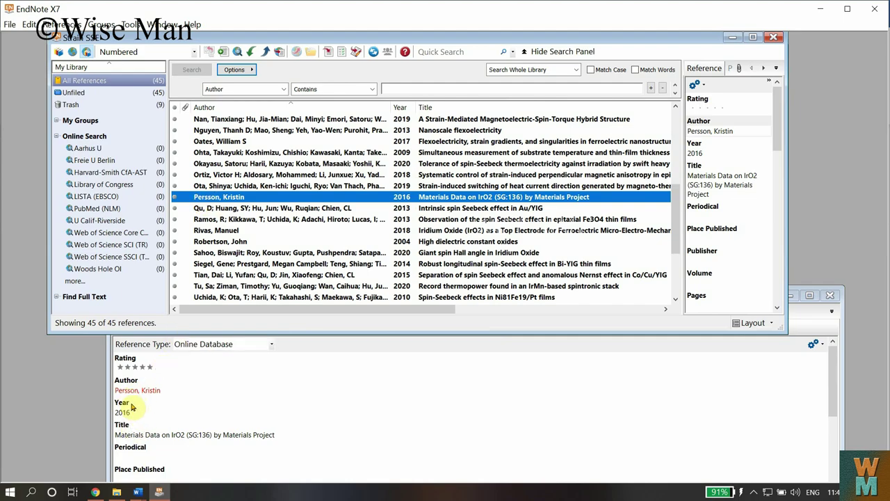
pyautogui.click(95, 492)
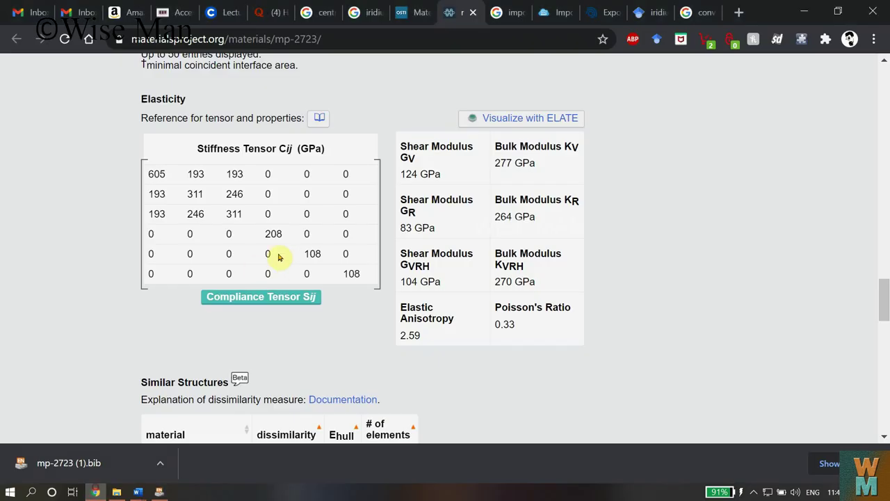
pyautogui.scroll(5, 284, 258)
pyautogui.scroll(10, 424, 222)
pyautogui.scroll(10, 425, 223)
pyautogui.scroll(2, 360, 220)
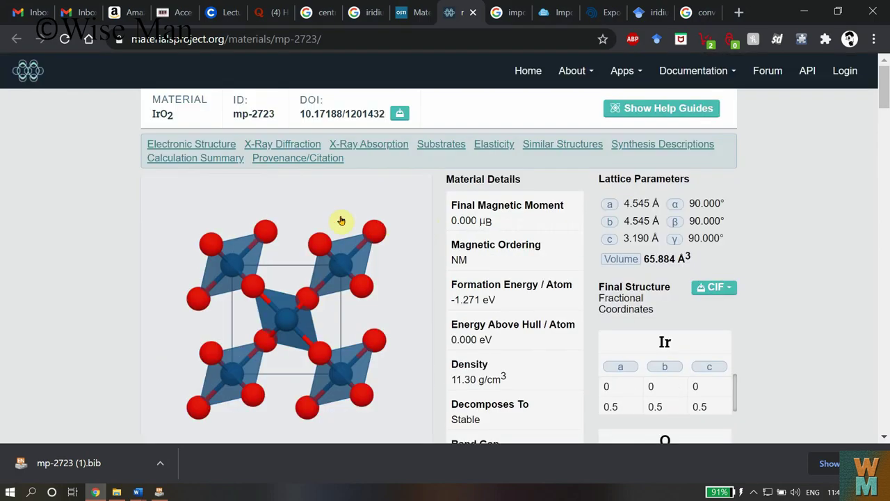
pyautogui.click(409, 116)
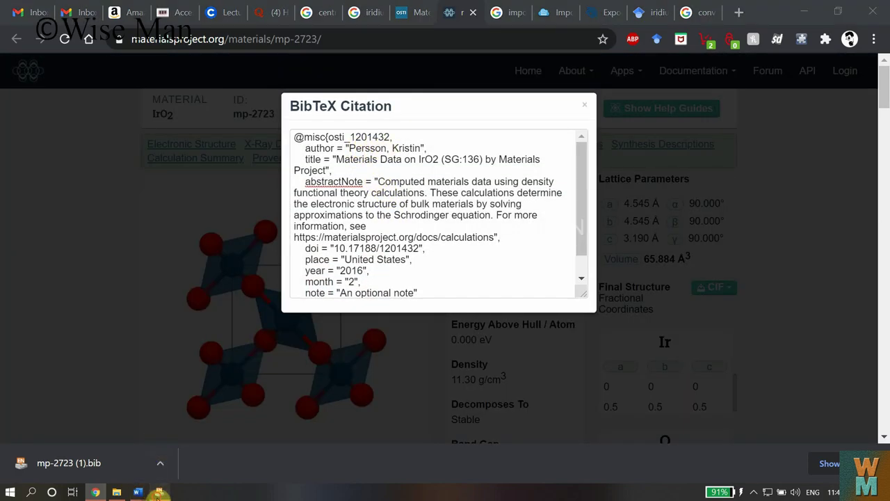
pyautogui.click(158, 491)
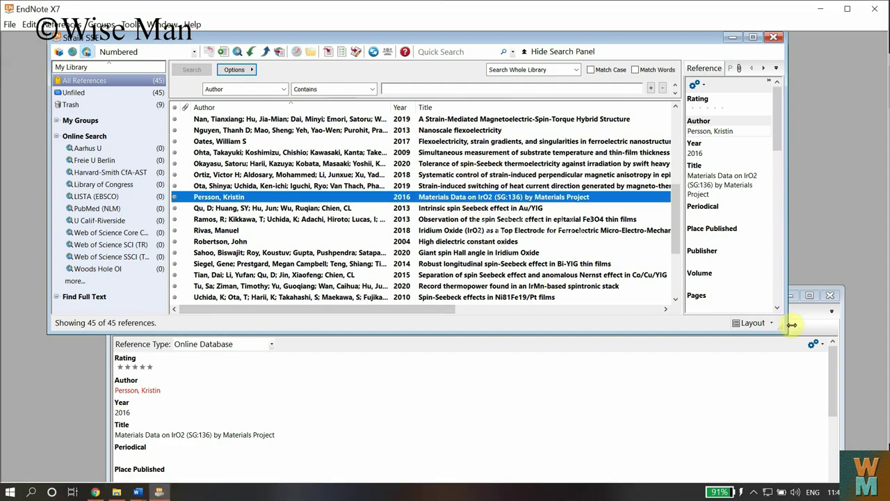
# Step: Raise the new reference window, select the Persson, Kristin row, and switch to Word
pyautogui.click(334, 352)
pyautogui.moveTo(347, 303)
pyautogui.mouseDown()
pyautogui.moveTo(299, 216)
pyautogui.moveTo(328, 282)
pyautogui.mouseUp()
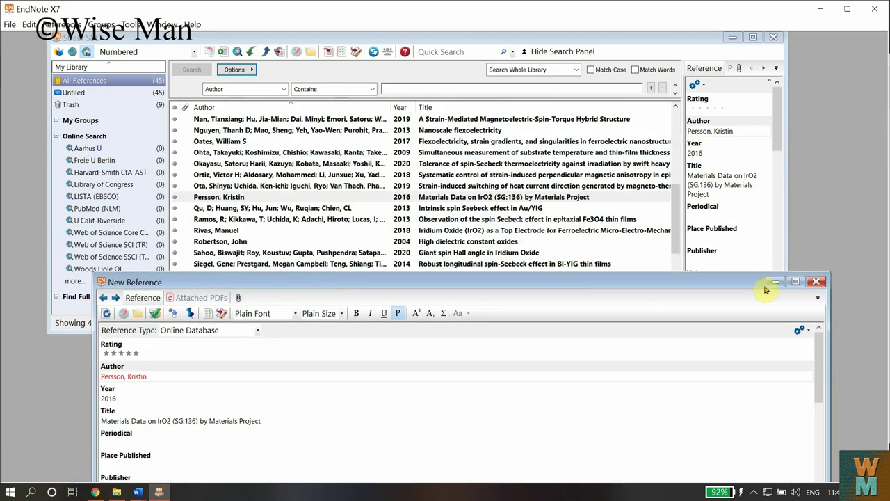
pyautogui.click(411, 195)
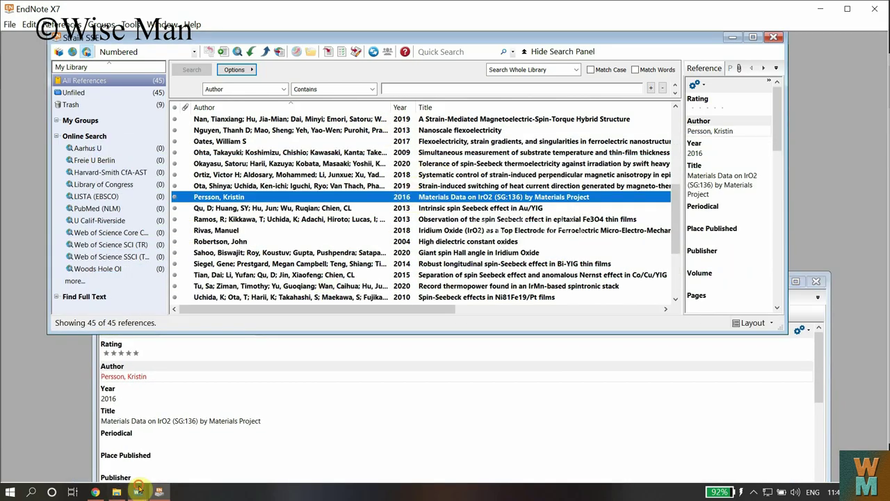
pyautogui.click(138, 492)
# Step: Add the selected Persson reference to the [28, 46-48] citation with Insert Citation
pyautogui.click(188, 445)
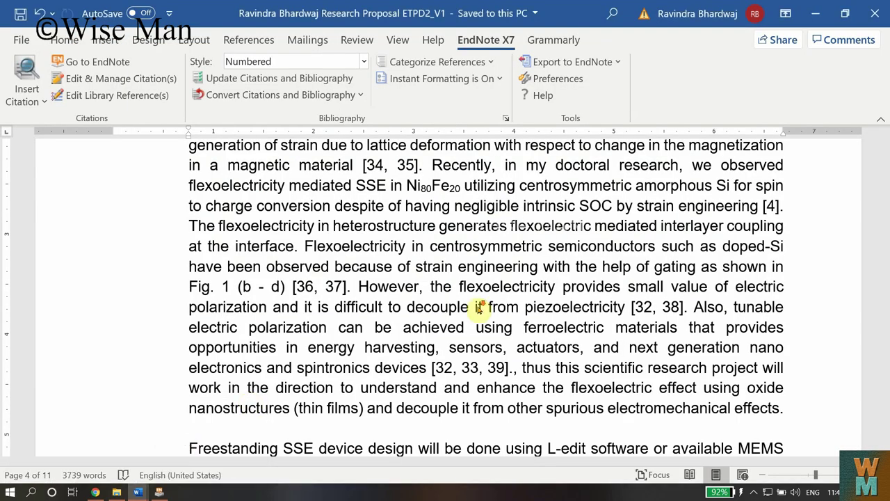
pyautogui.scroll(-3, 477, 307)
pyautogui.scroll(-4, 477, 302)
pyautogui.scroll(-5, 480, 304)
pyautogui.scroll(-5, 480, 303)
pyautogui.scroll(-4, 480, 303)
pyautogui.scroll(-4, 480, 304)
pyautogui.scroll(-5, 480, 305)
pyautogui.scroll(-3, 480, 304)
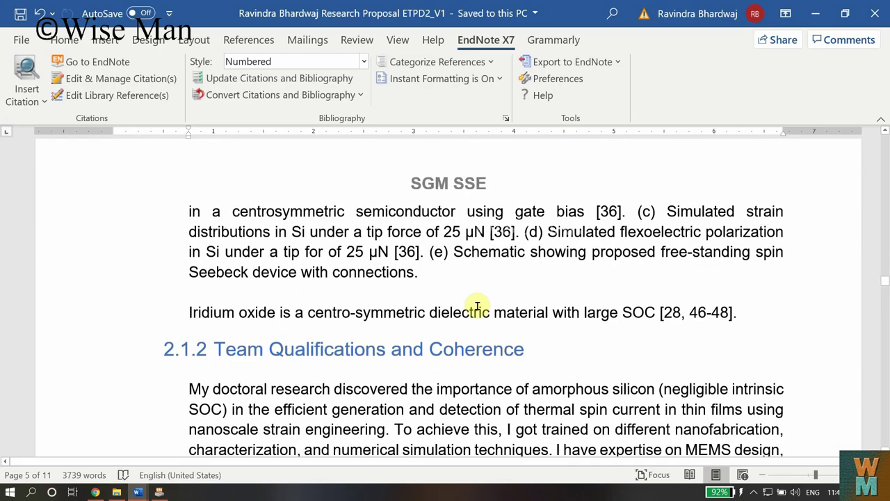
pyautogui.click(669, 312)
pyautogui.click(159, 491)
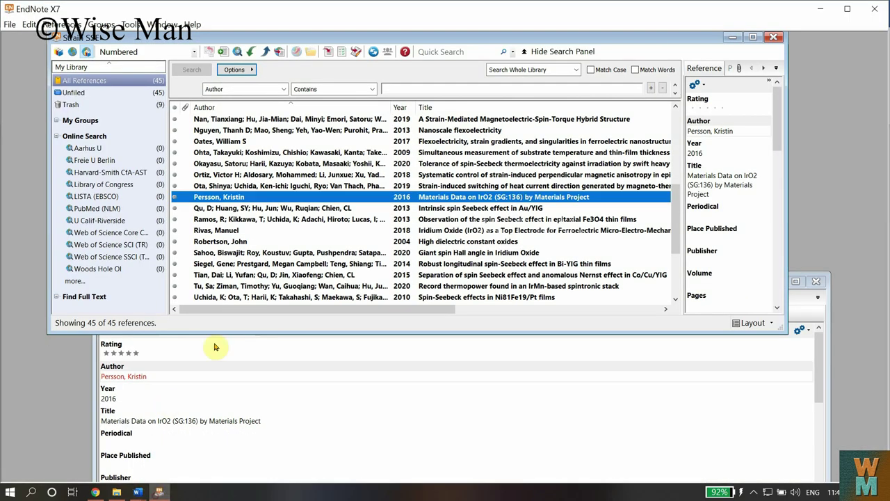
pyautogui.click(328, 52)
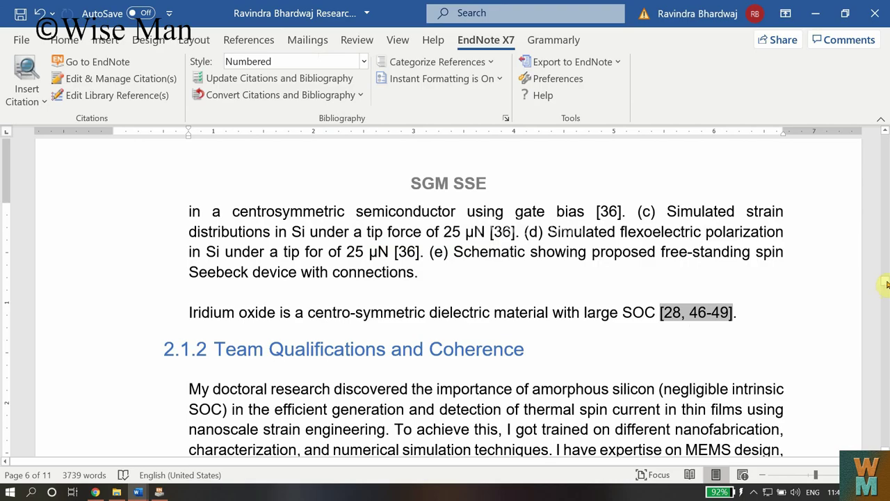
# Step: Check bibliography entry 49 for Persson's IrO2 data, then return to the BibTeX citation
pyautogui.moveTo(886, 283); pyautogui.dragTo(884, 443)
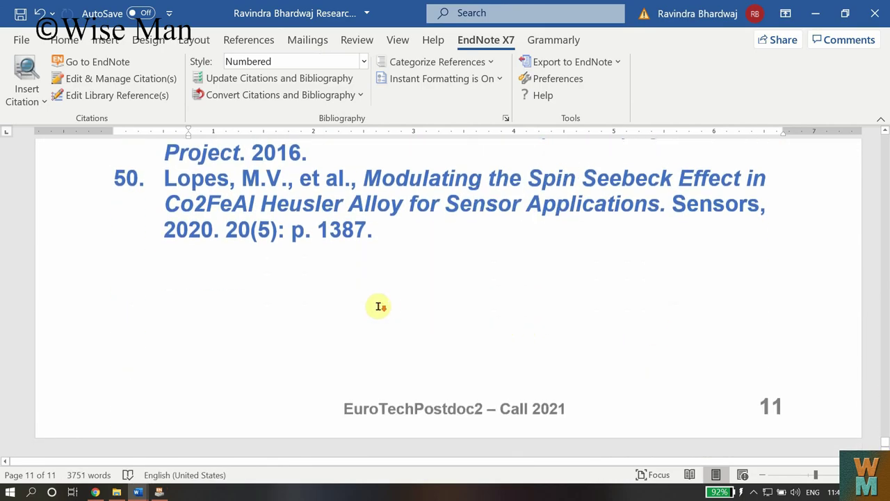
pyautogui.scroll(1, 379, 306)
pyautogui.scroll(3, 510, 324)
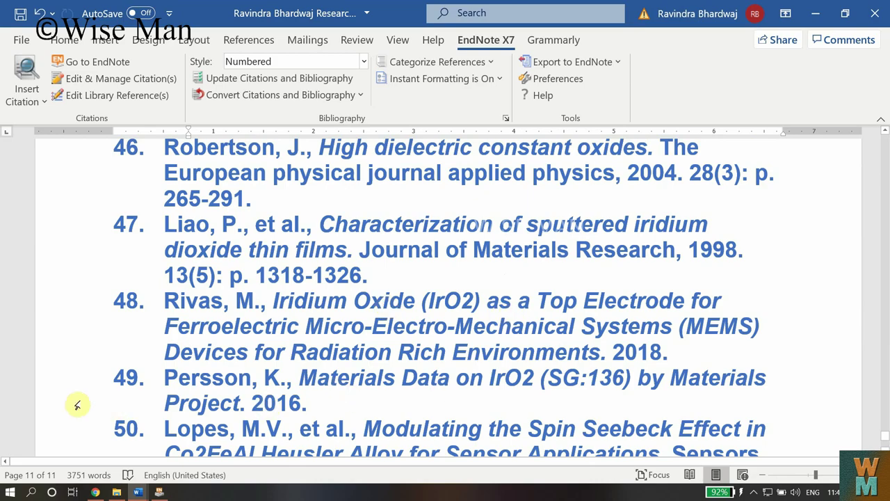
pyautogui.moveTo(116, 375); pyautogui.dragTo(306, 402)
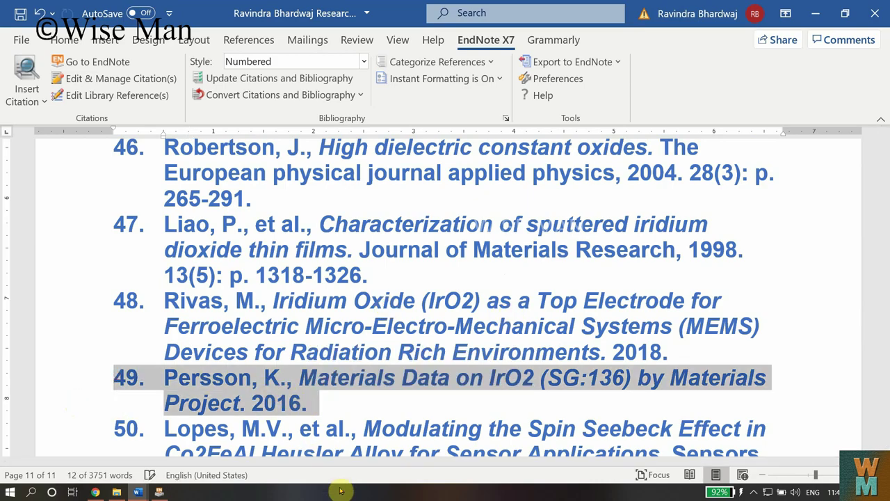
pyautogui.click(361, 403)
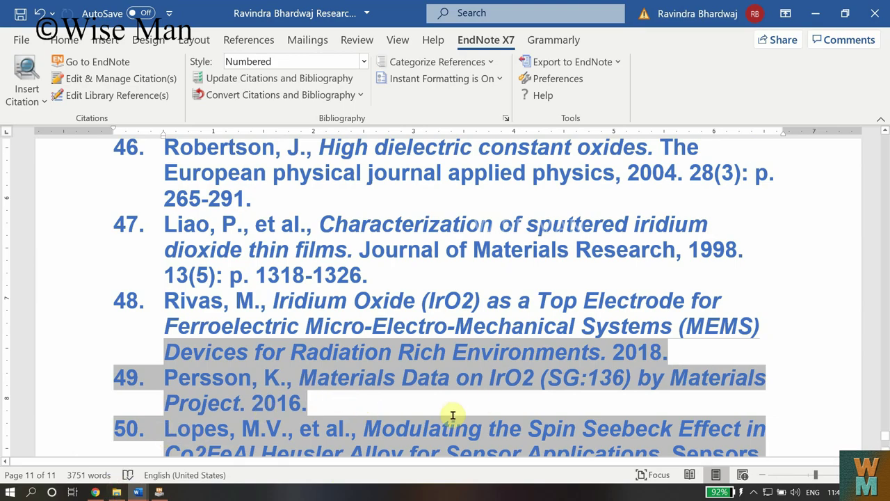
pyautogui.click(95, 492)
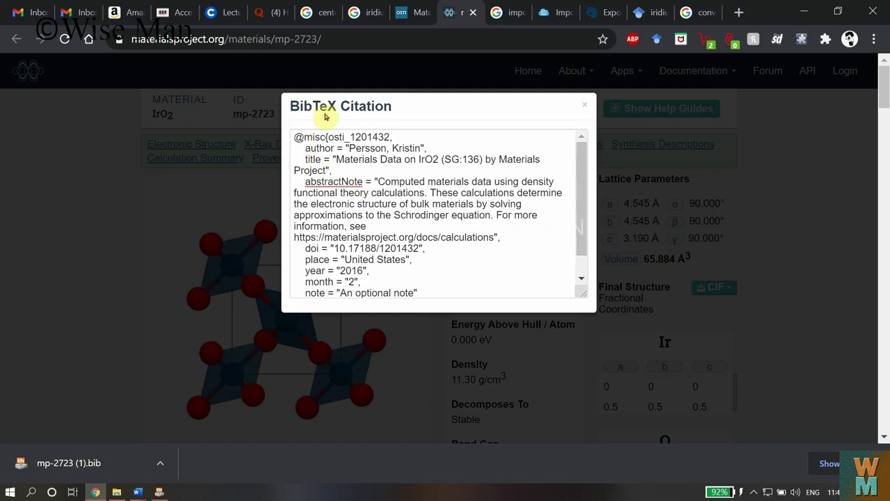
pyautogui.moveTo(295, 134); pyautogui.dragTo(471, 292)
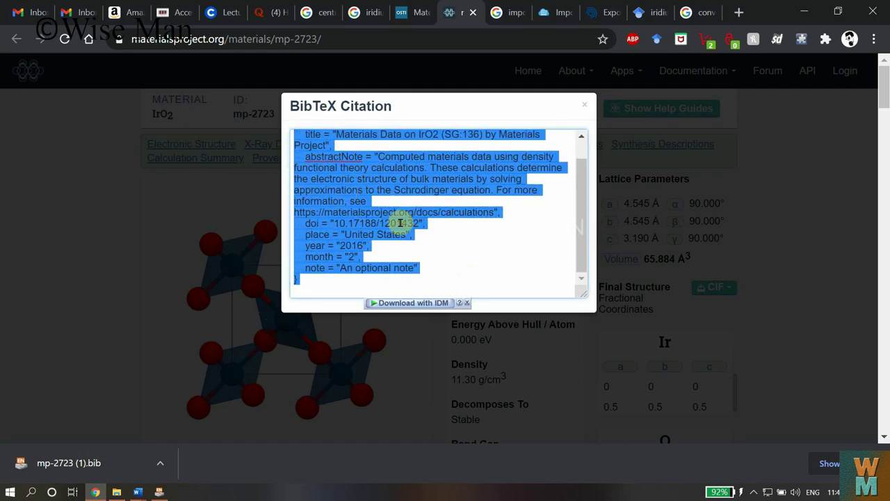
# Step: Scroll the new reference window to review its Abstract and Notes fields
pyautogui.click(159, 492)
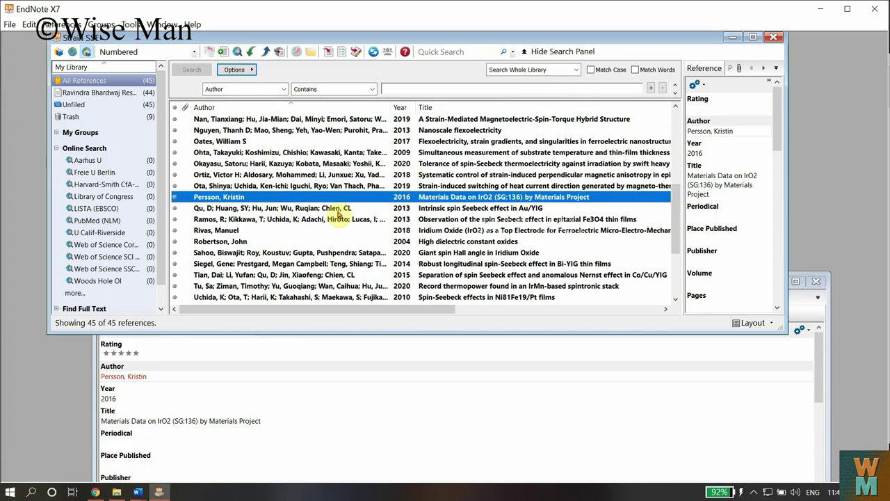
pyautogui.moveTo(400, 36); pyautogui.dragTo(430, 34)
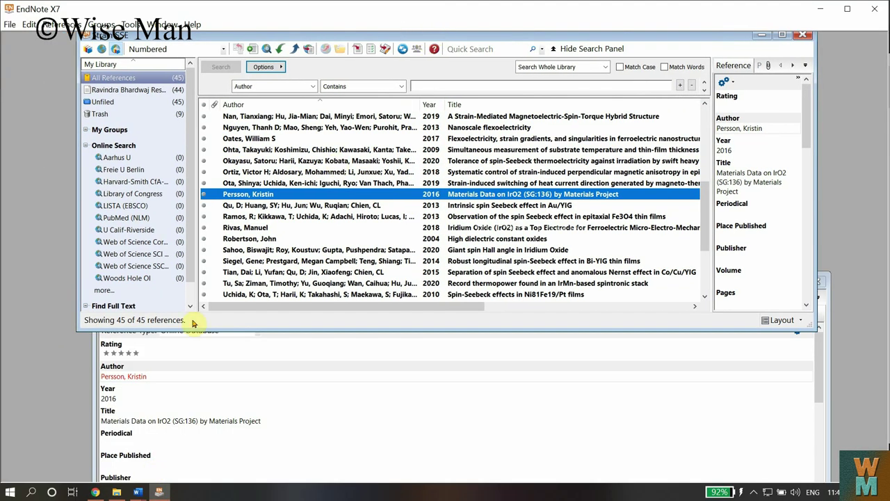
pyautogui.click(621, 394)
pyautogui.moveTo(515, 279); pyautogui.dragTo(559, 230)
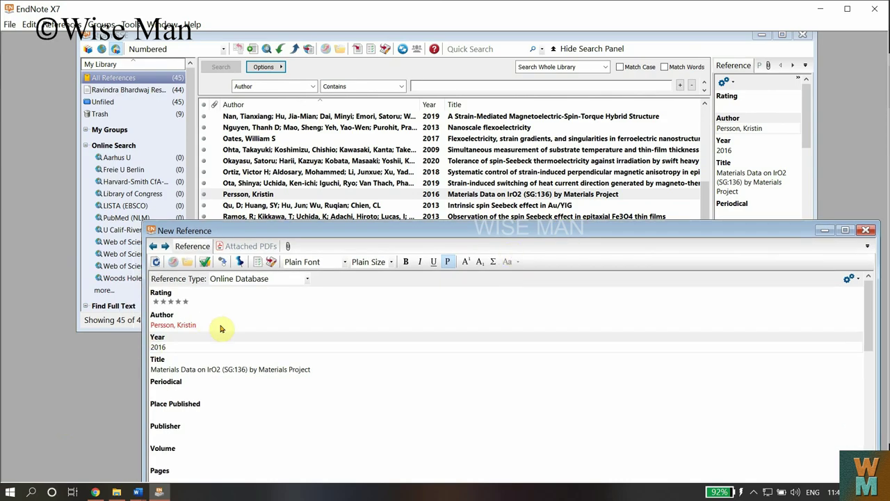
pyautogui.scroll(-2, 209, 376)
pyautogui.scroll(-5, 214, 389)
pyautogui.scroll(-3, 215, 390)
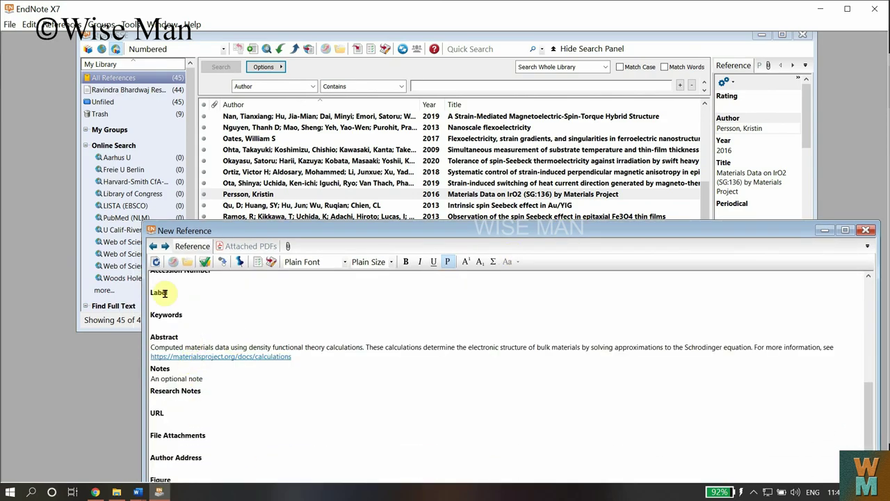
pyautogui.moveTo(240, 230); pyautogui.dragTo(185, 174)
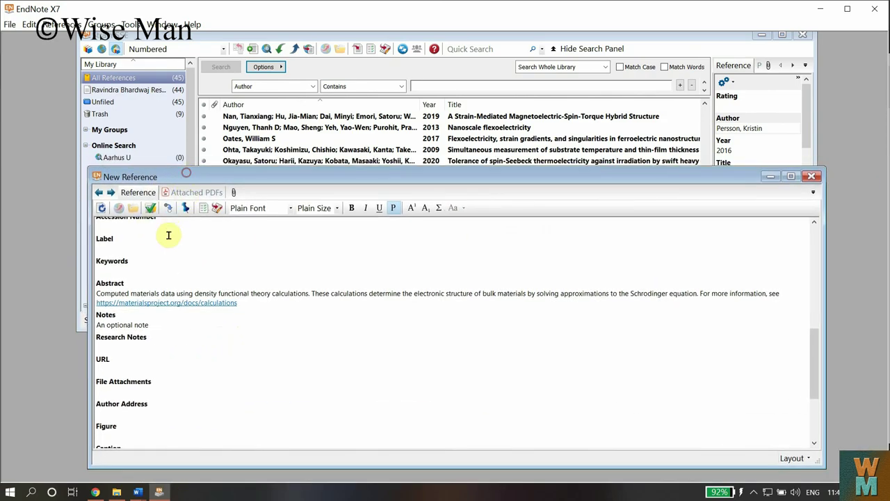
pyautogui.moveTo(272, 181); pyautogui.dragTo(321, 282)
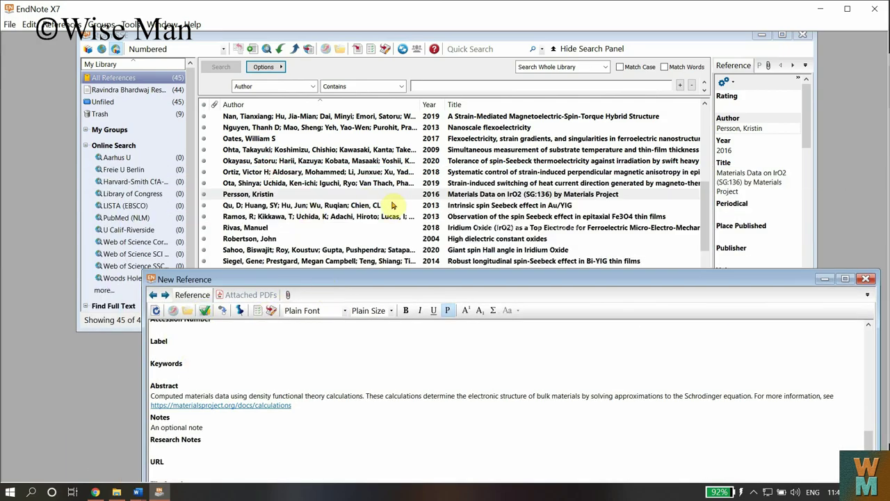
# Step: Close the new reference window and reposition the 45-reference library window
pyautogui.click(298, 195)
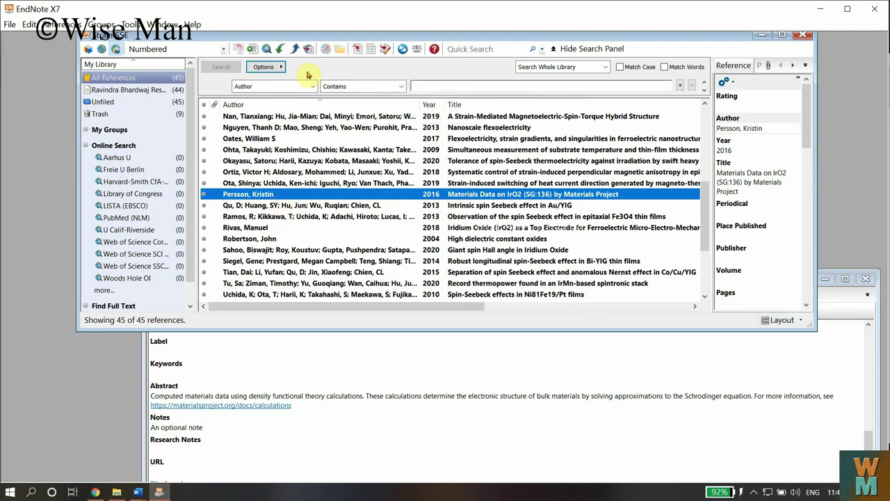
pyautogui.click(418, 352)
pyautogui.click(866, 279)
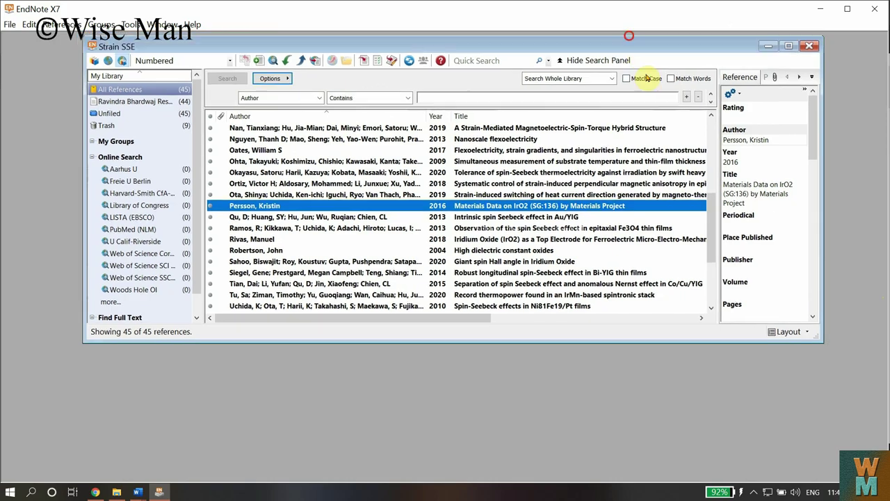
pyautogui.moveTo(630, 35); pyautogui.dragTo(575, 58)
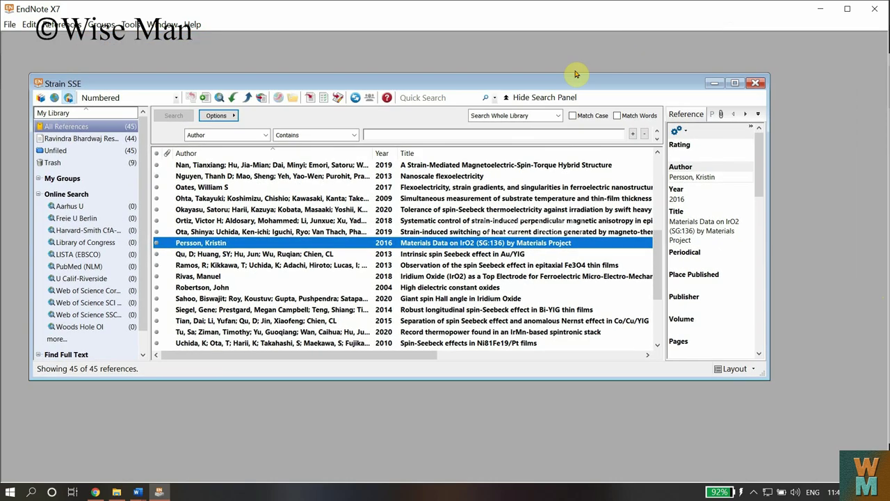